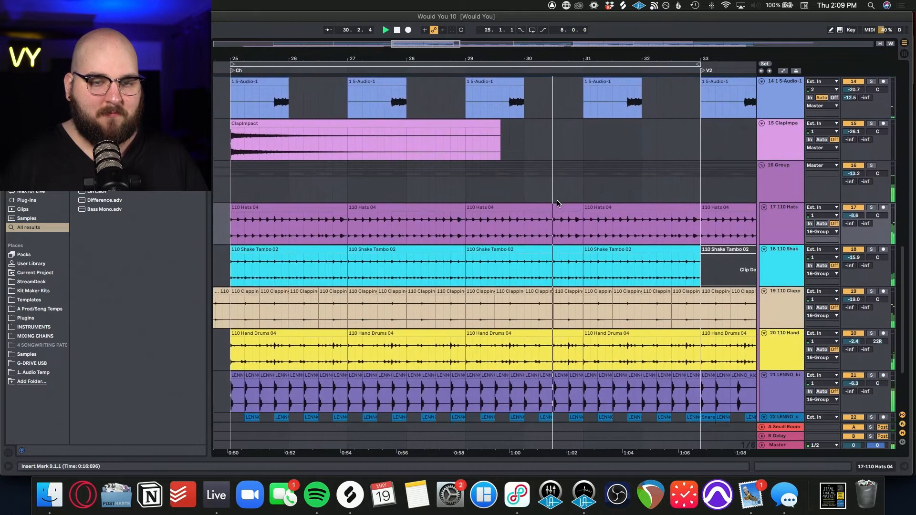
Examine the chorus drum and percussion tracks around bars 25 to 33 during playback
scroll(558, 204, up, 5)
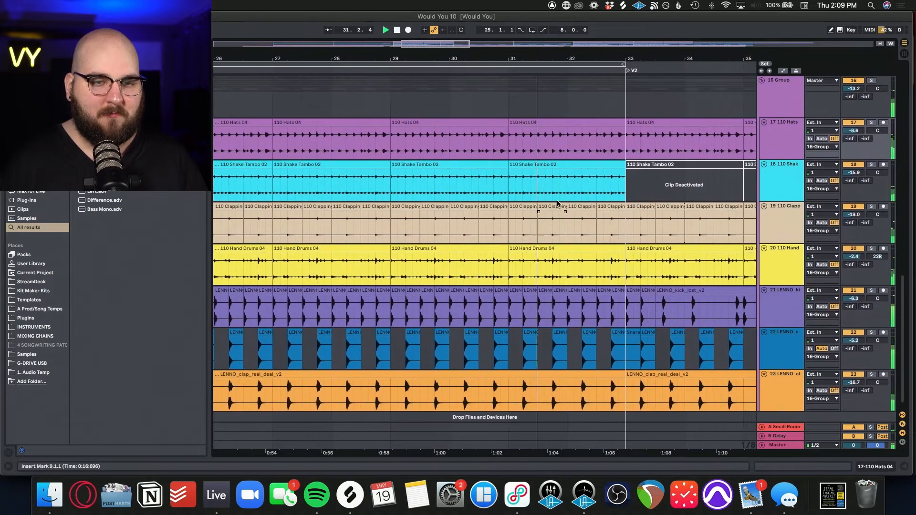
scroll(557, 204, up, 4)
scroll(558, 204, down, 5)
scroll(558, 204, up, 4)
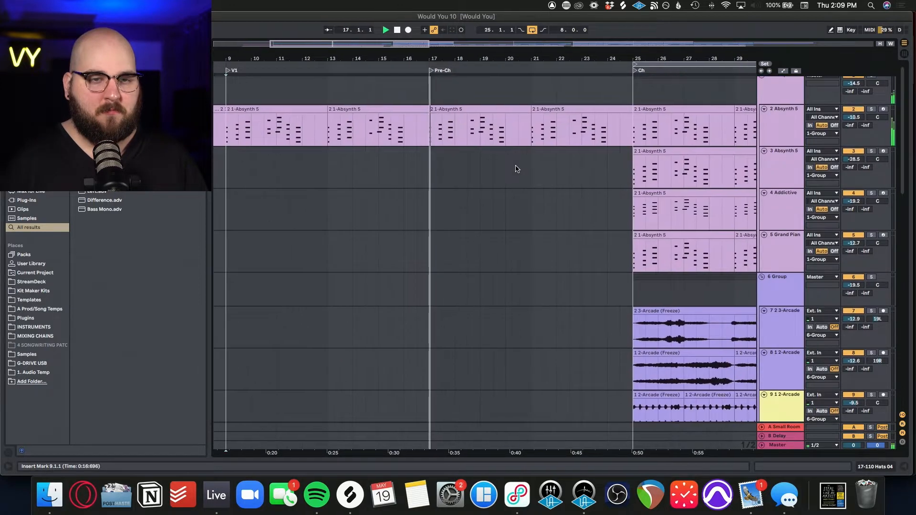
Examine the pre-chorus tracks during playback, from the Absynth 5 layers down to the drum group
scroll(517, 169, down, 5)
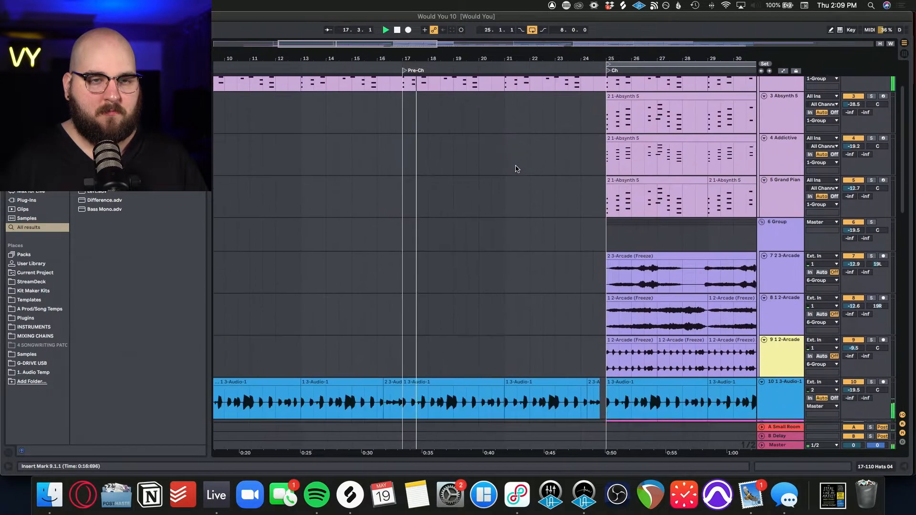
scroll(517, 169, down, 5)
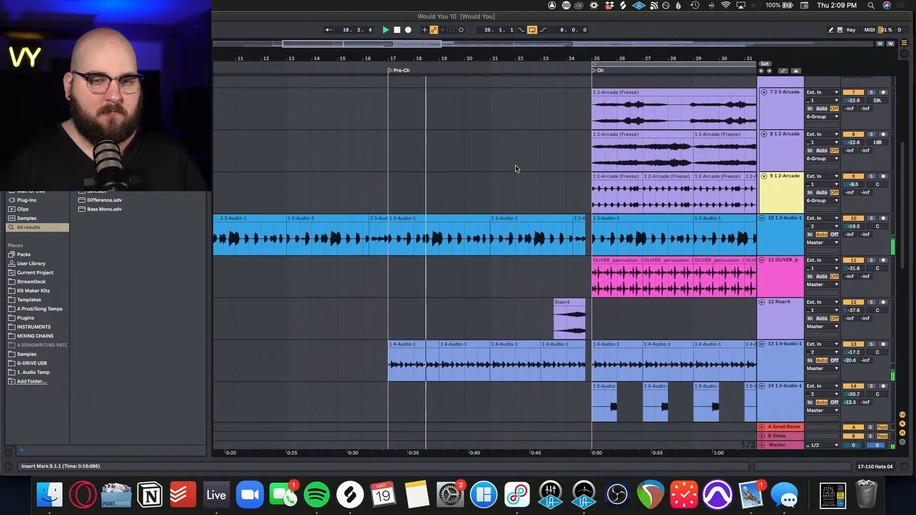
scroll(517, 169, down, 3)
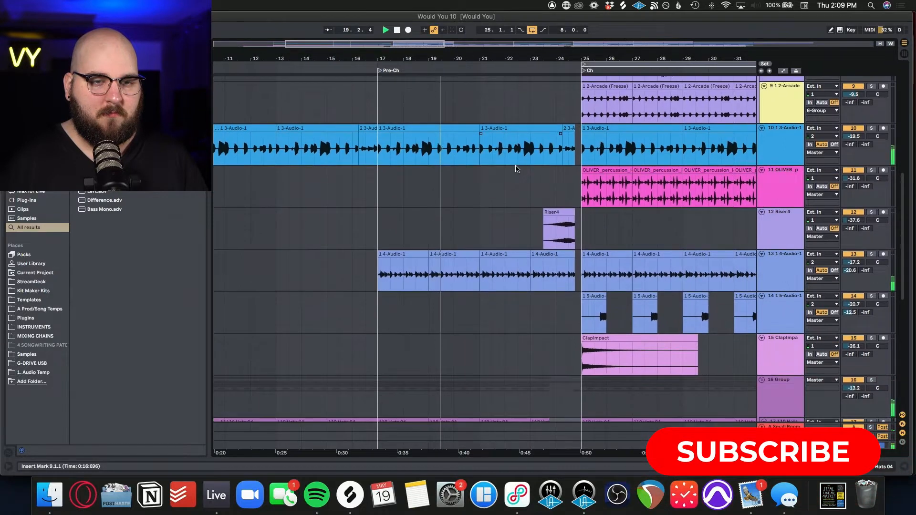
scroll(515, 169, down, 3)
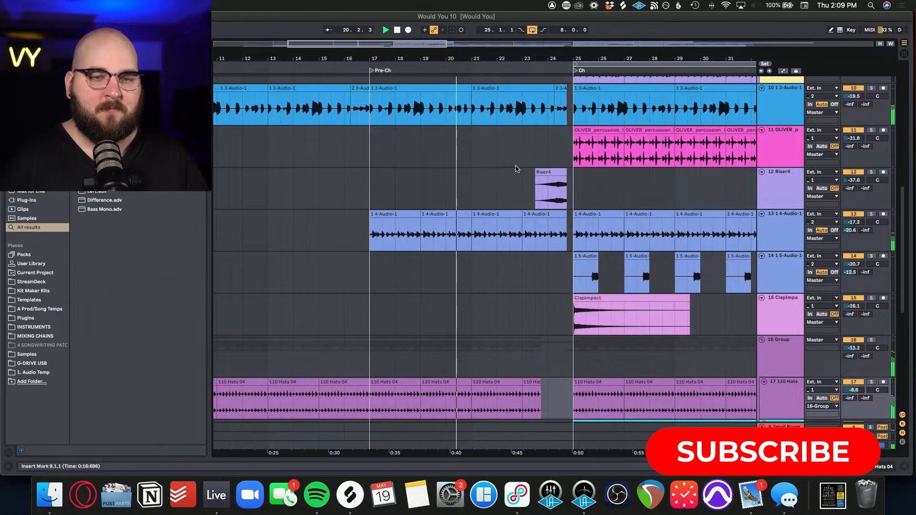
scroll(516, 169, down, 3)
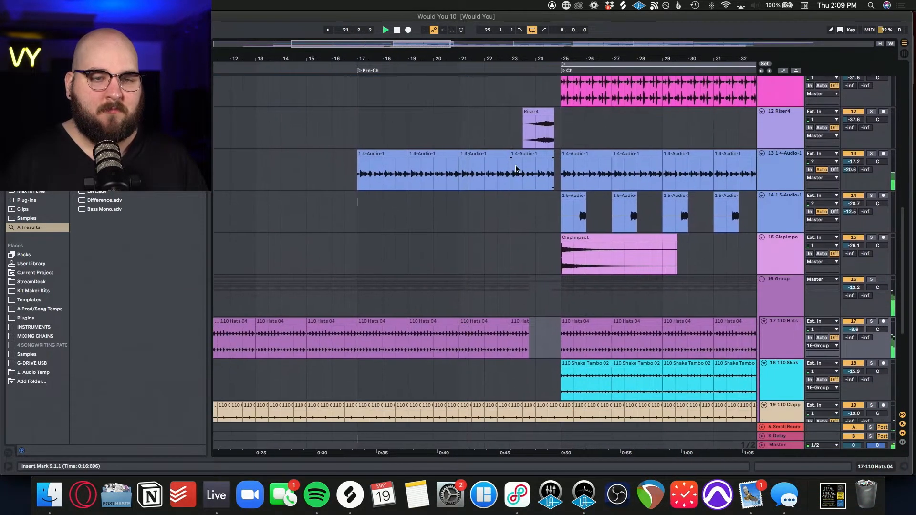
scroll(515, 169, down, 3)
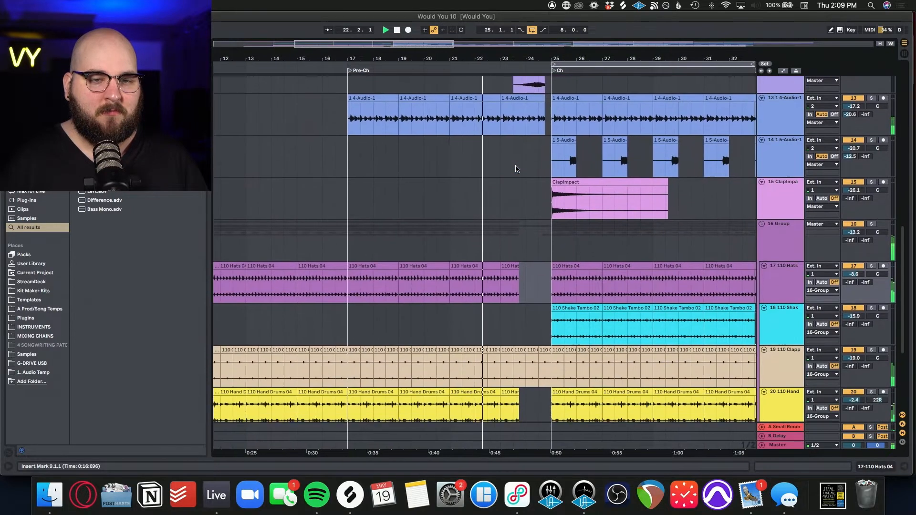
scroll(515, 169, down, 7)
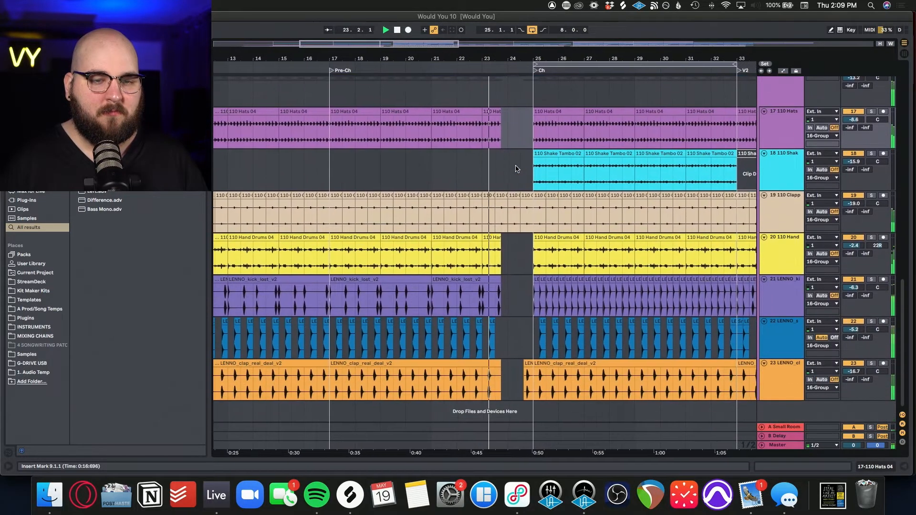
Follow playback into the chorus and examine its layers, from the keys and Arcade tracks down to the drums
scroll(516, 169, up, 18)
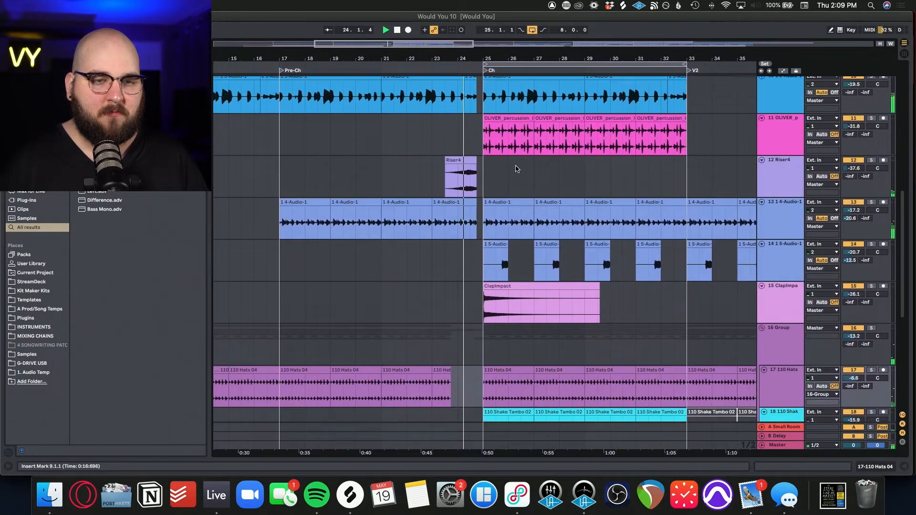
scroll(516, 169, up, 1)
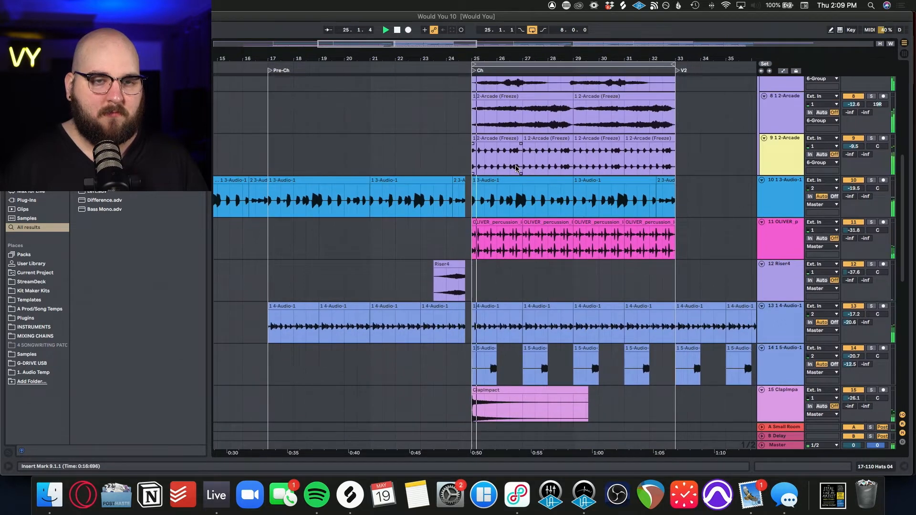
scroll(515, 169, up, 13)
scroll(516, 167, up, 6)
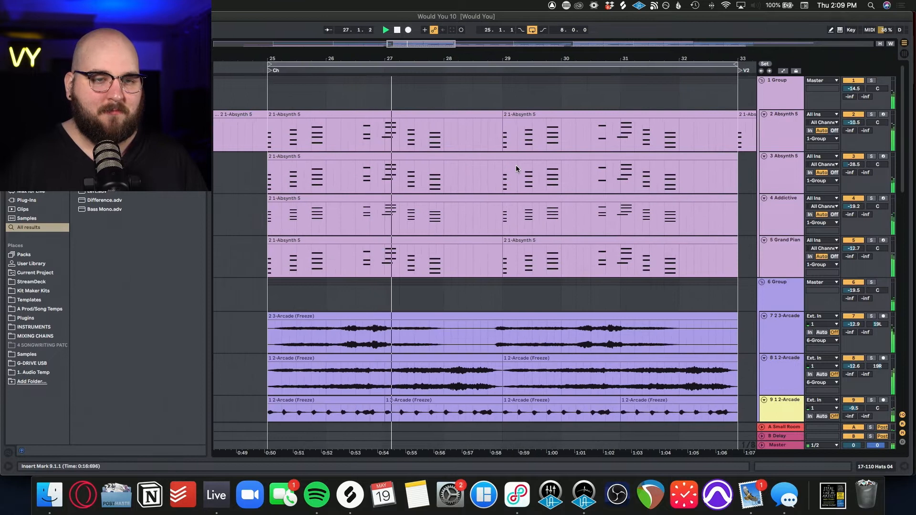
scroll(516, 168, down, 10)
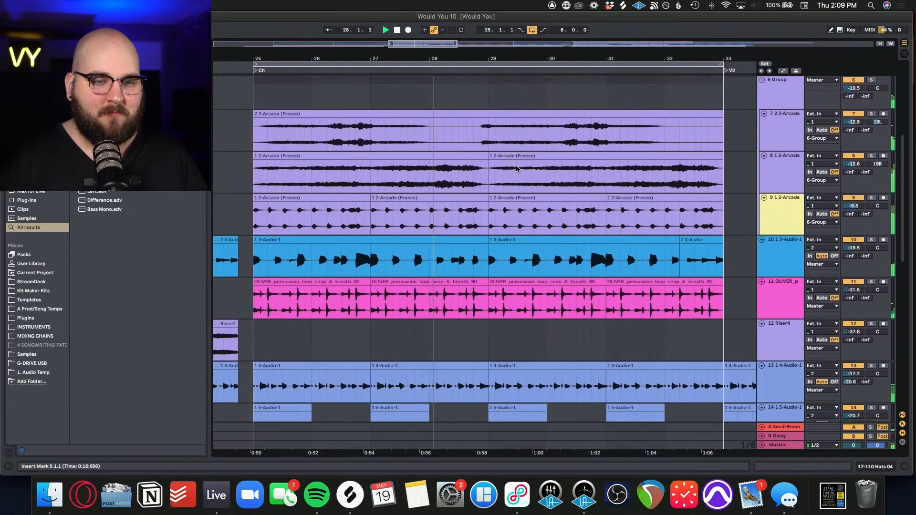
scroll(516, 168, down, 3)
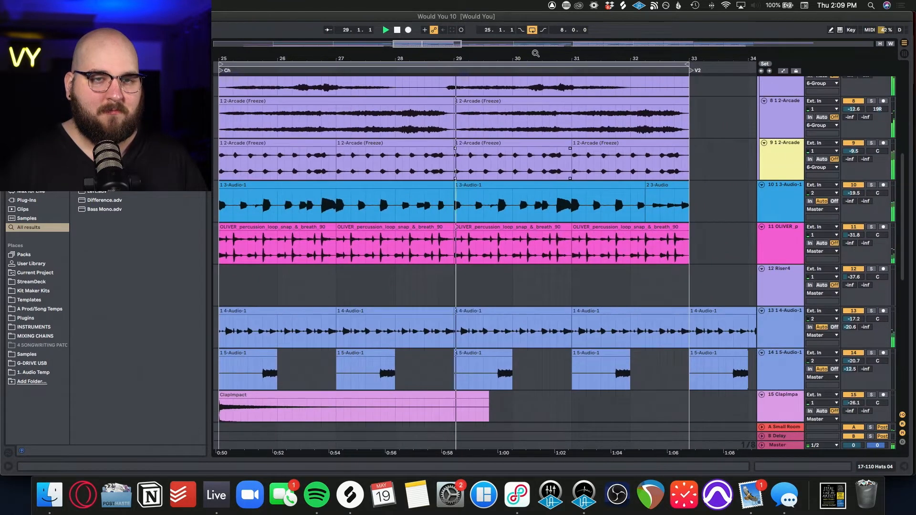
scroll(558, 203, down, 3)
scroll(558, 204, down, 15)
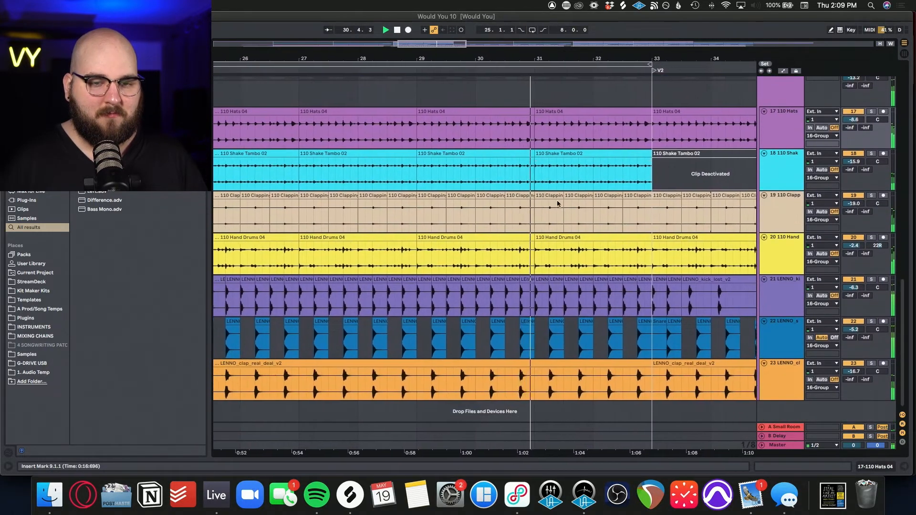
Examine the tracks at the transition from the chorus into V2 and stop playback
scroll(558, 204, up, 5)
scroll(557, 204, up, 8)
key(minus)
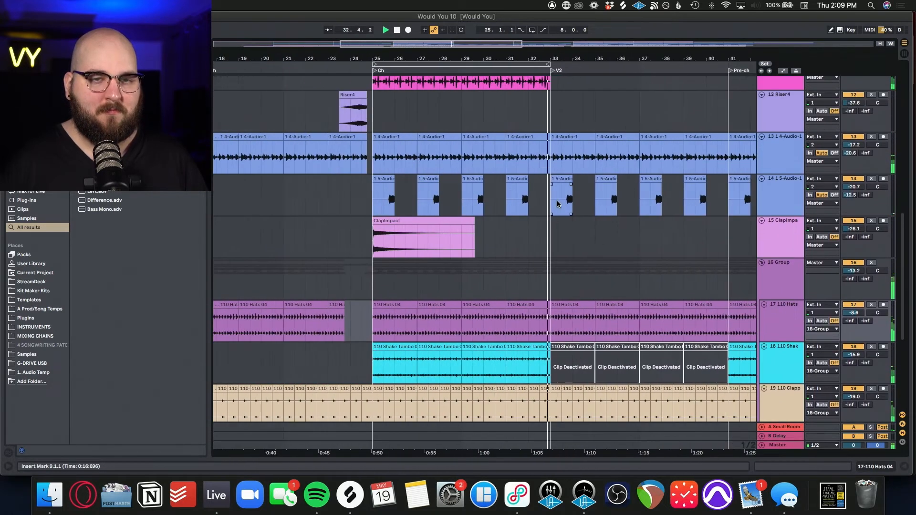
scroll(557, 205, up, 12)
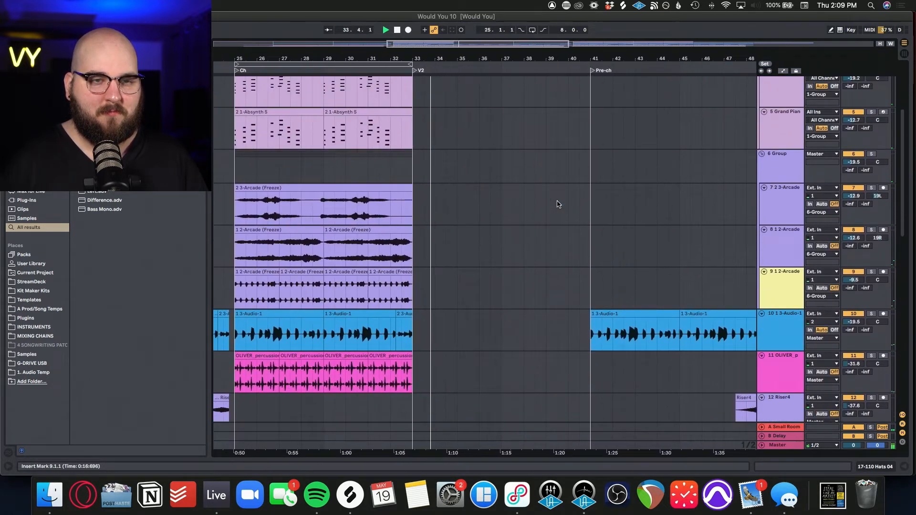
scroll(559, 204, up, 4)
key(space)
Select bars 25 to 29 on track 2 Absynth 5 and inspect its instrument's Corridor Junk Piano patch
click(507, 184)
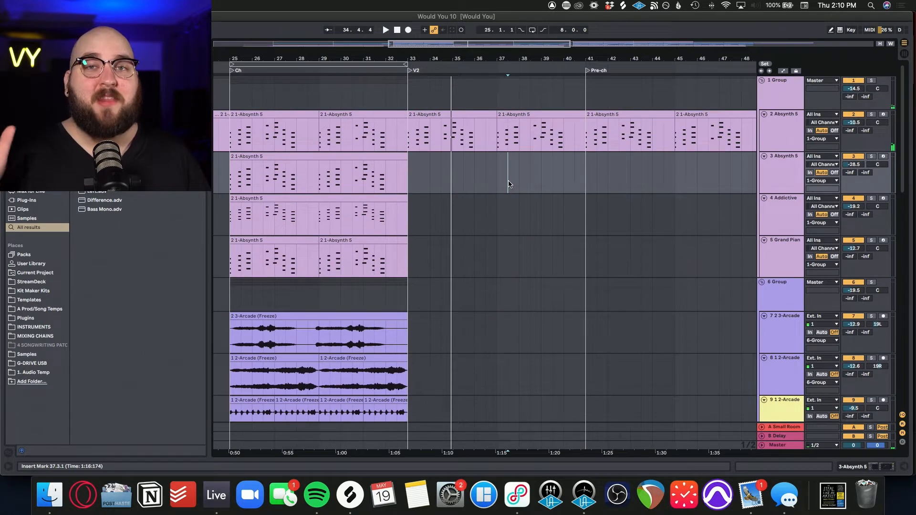
drag(230, 133, 478, 142)
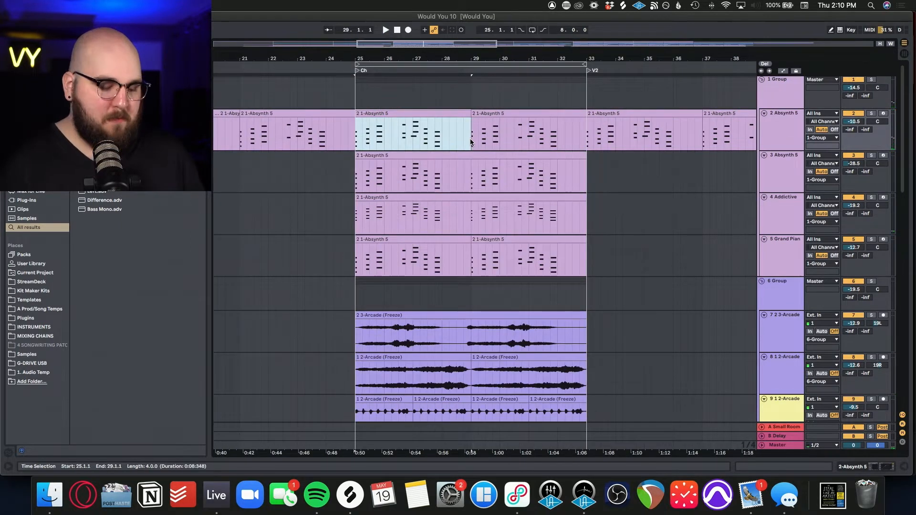
key(z)
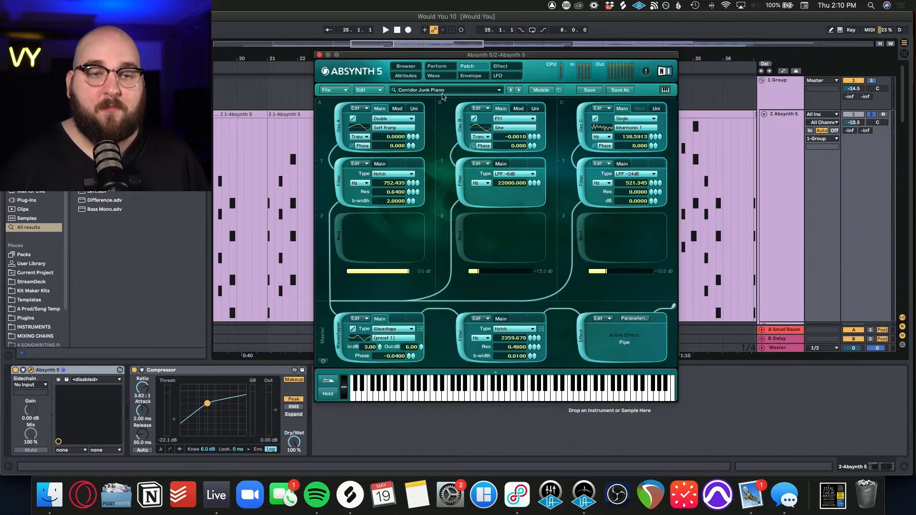
click(320, 56)
Audition the soloed track 2 Absynth 5 chord part from bar 25 and stop playback
key(z)
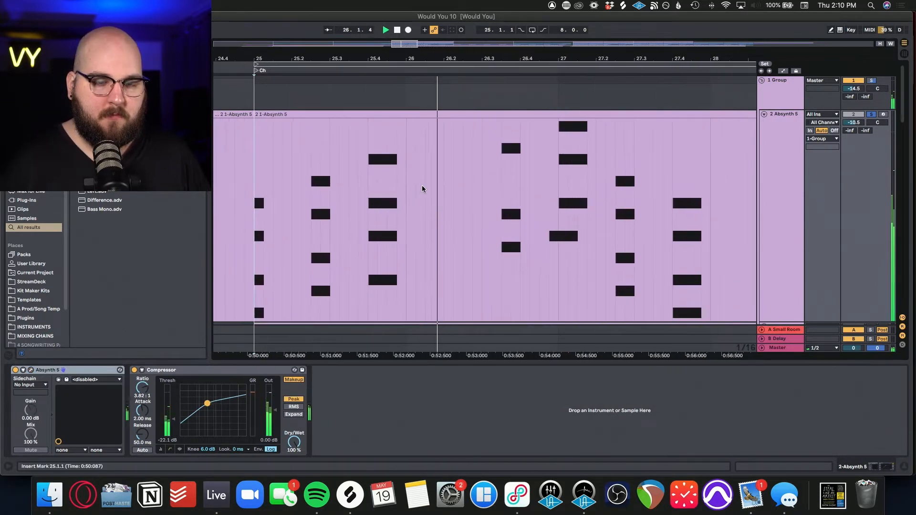
scroll(422, 188, down, 2)
scroll(422, 188, down, 1)
key(space)
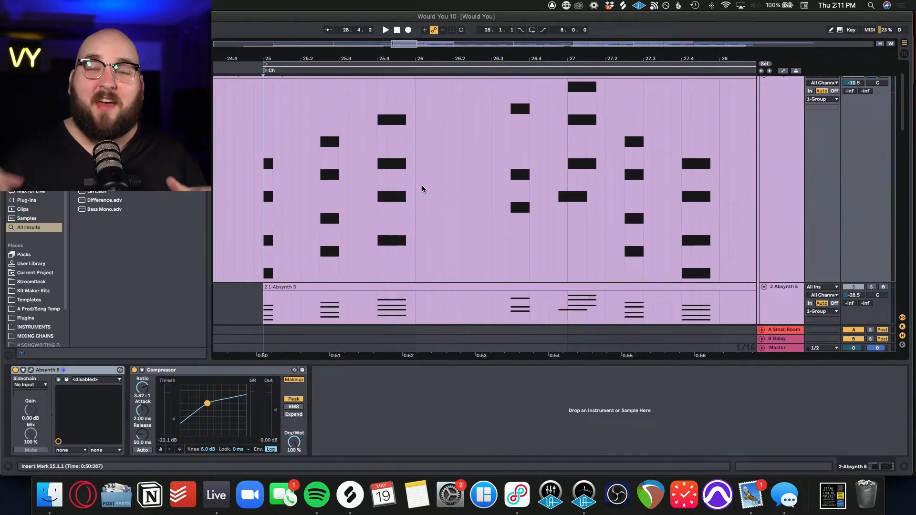
Open the track 2 Absynth 5 chorus clip and examine its chord notes in the MIDI note editor
double_click(422, 189)
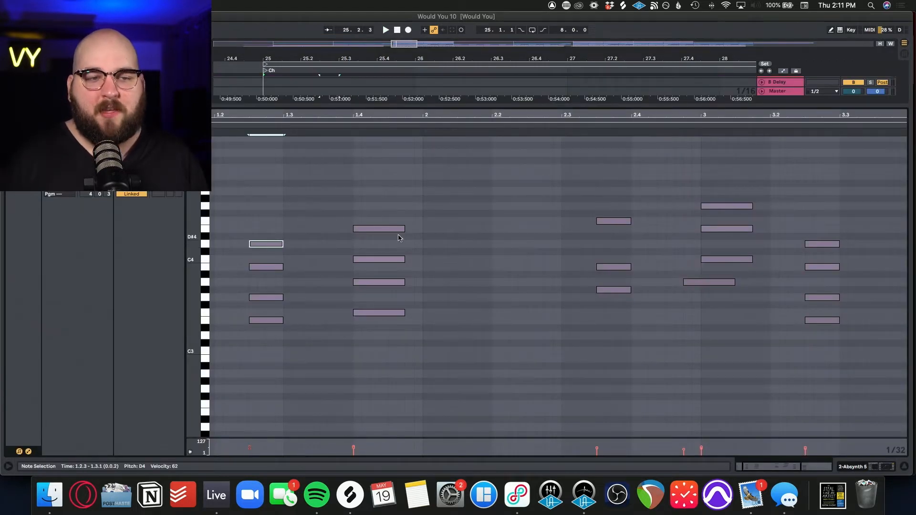
scroll(377, 231, right, 2)
click(455, 225)
scroll(477, 230, right, 1)
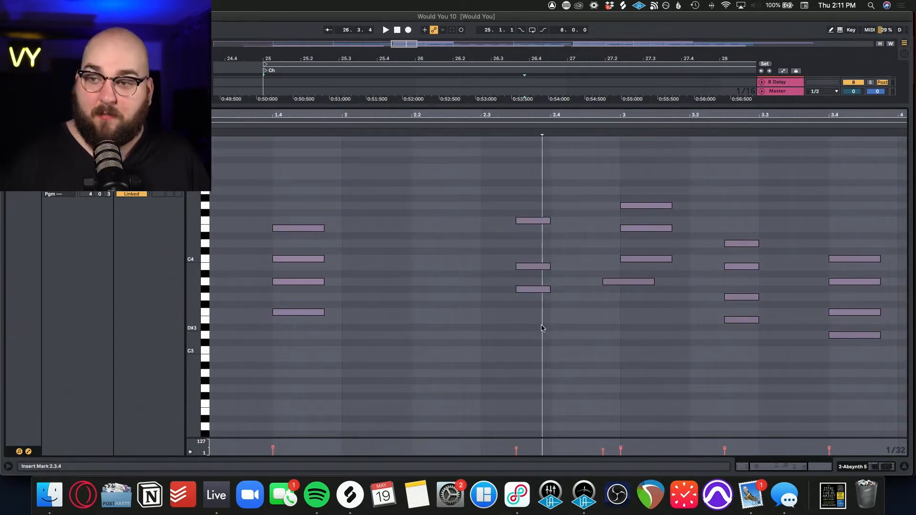
drag(599, 171, 616, 302)
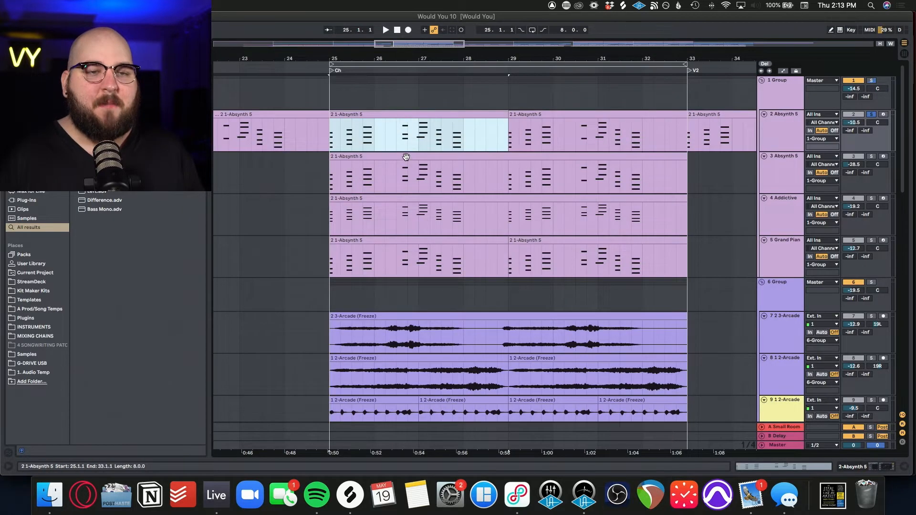
Inspect the matching chorus chord clips on the second Absynth 5, Addictive Keys and Grand Piano tracks
click(406, 157)
click(399, 198)
click(405, 241)
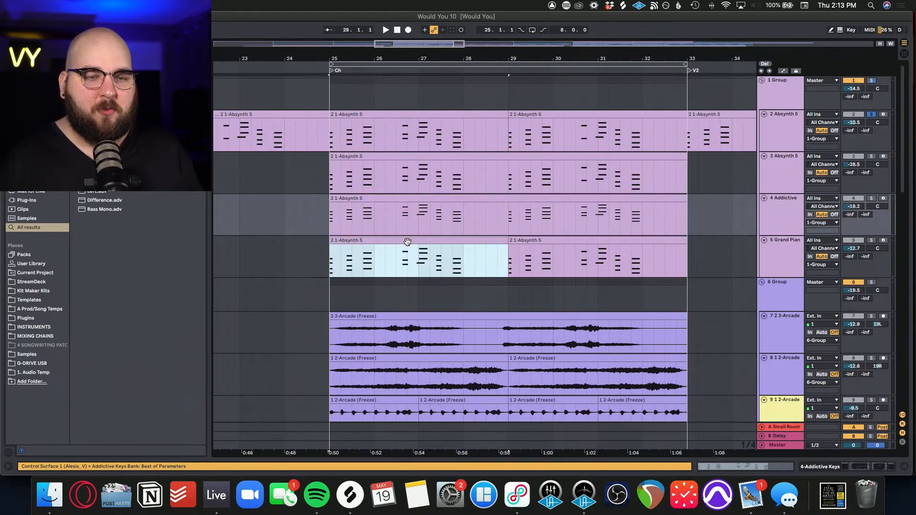
click(584, 167)
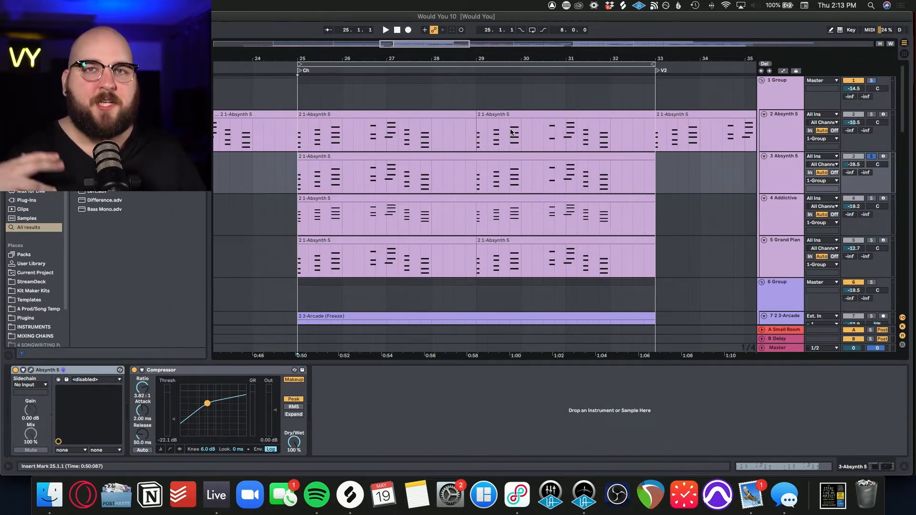
Inspect the effects on 1 Group and audition both Absynth 5 tracks soloed together
click(778, 100)
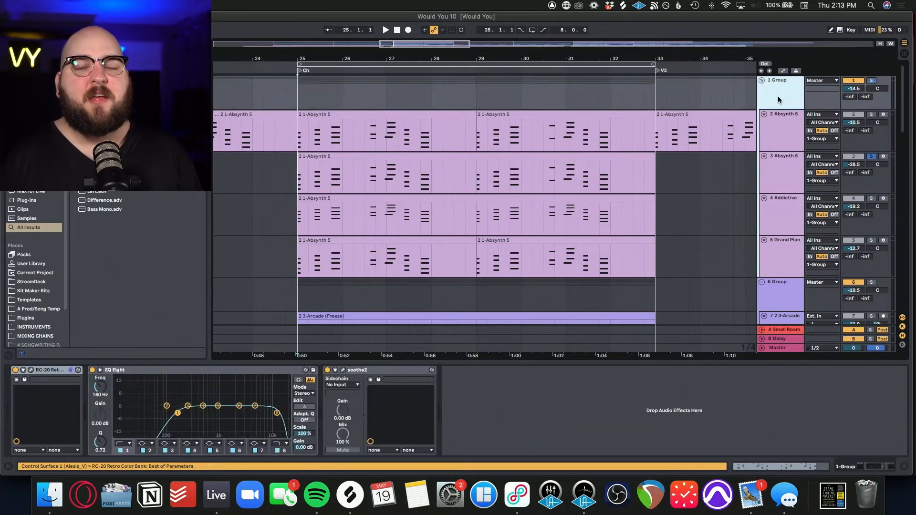
click(779, 132)
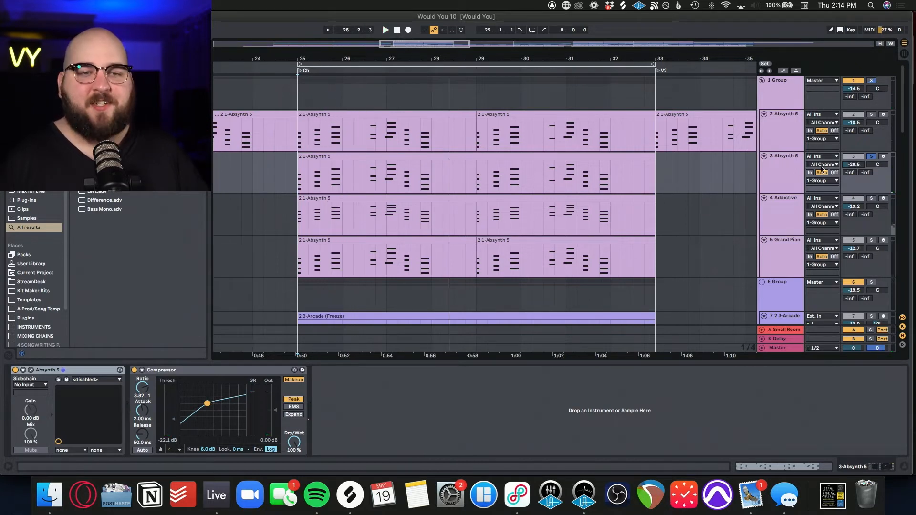
shift+click(799, 142)
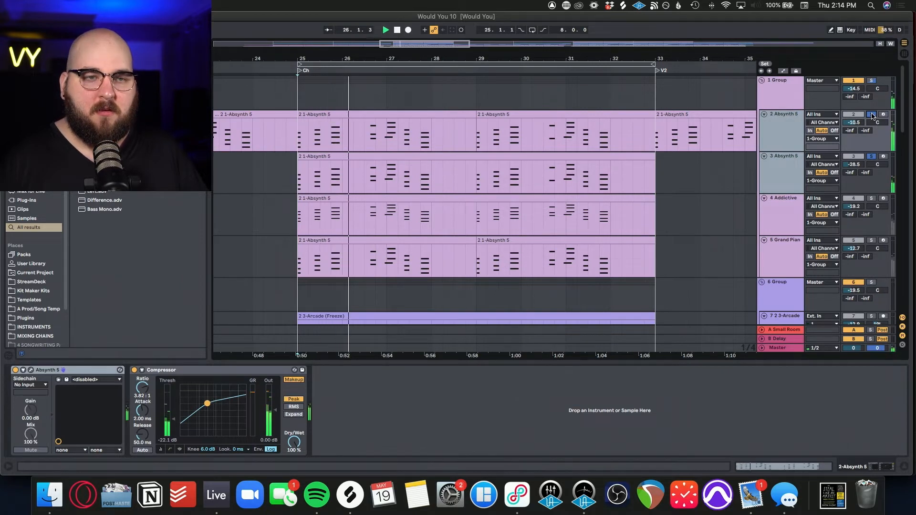
Inspect the Addictive Keys track's device chain and audition the soloed Grand Piano track's chord part
click(771, 168)
click(776, 197)
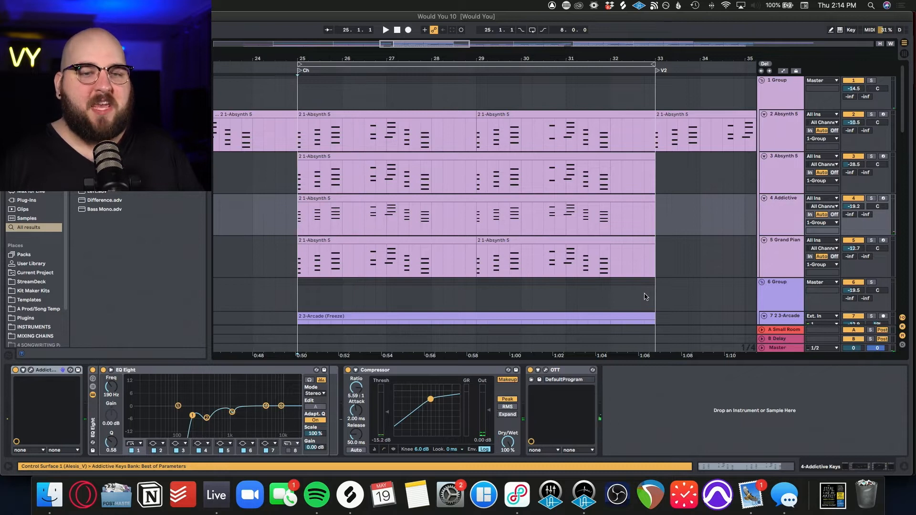
click(788, 252)
key(space)
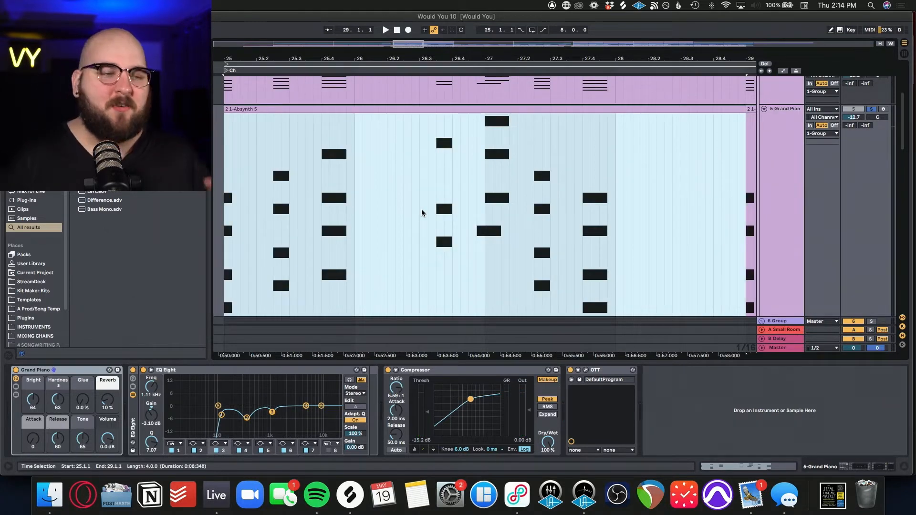
Inspect the Grand Piano track's instrument, EQ Eight and Compressor, and view the OTT plug-in's settings in its own window
click(63, 372)
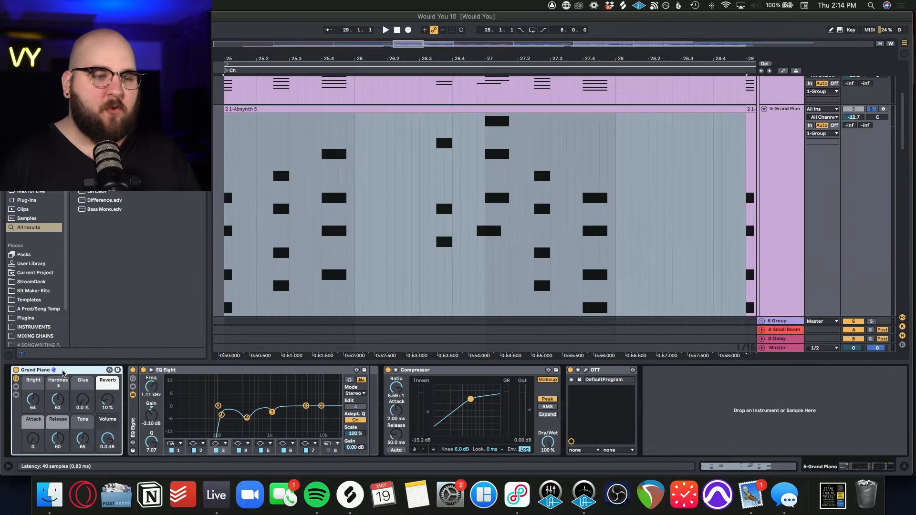
click(239, 371)
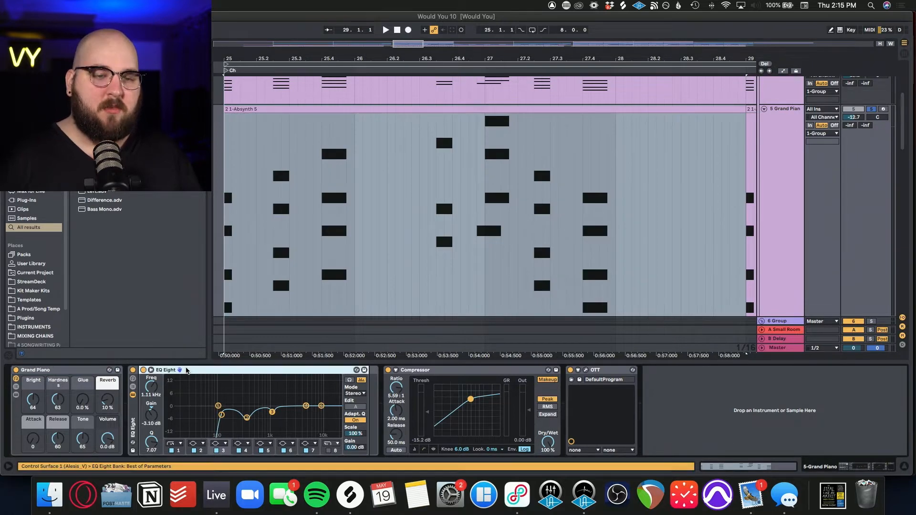
click(462, 373)
click(585, 370)
drag(475, 139, 520, 111)
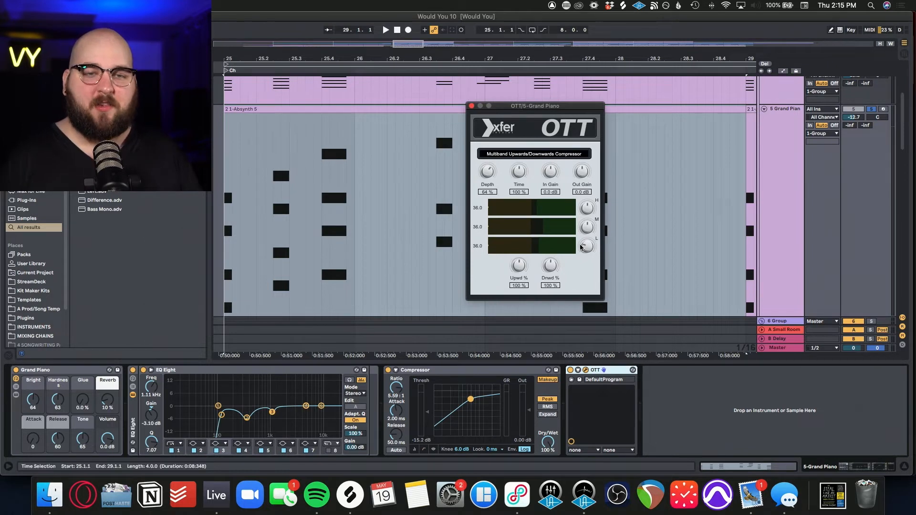
Close the OTT window and audition the soloed Grand Piano track's chorus chord part from bar 25
click(471, 106)
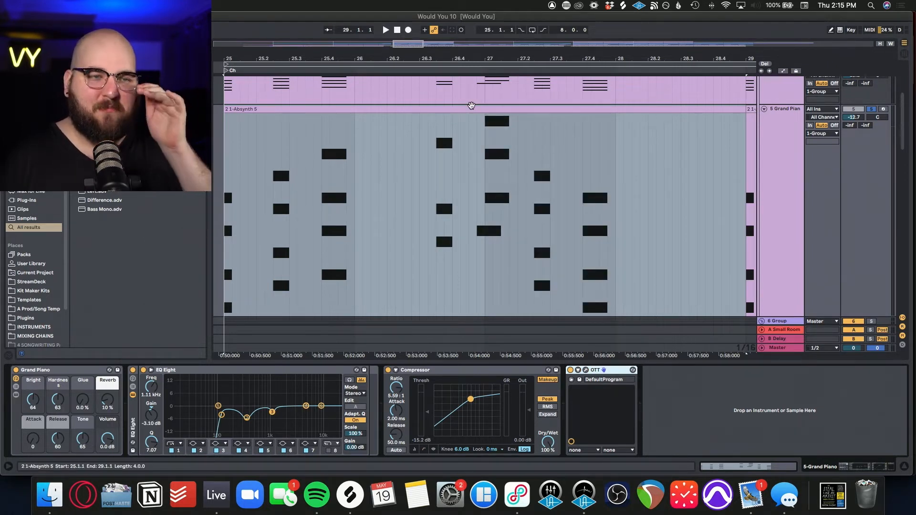
key(space)
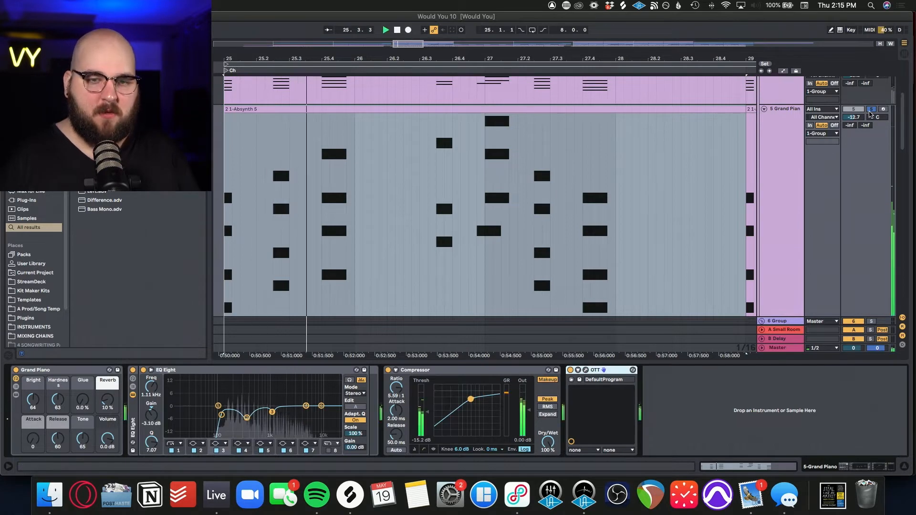
key(space)
key(x)
View the Addictive Keys instrument and its Modern Upright piano in the plug-in's own window
click(403, 165)
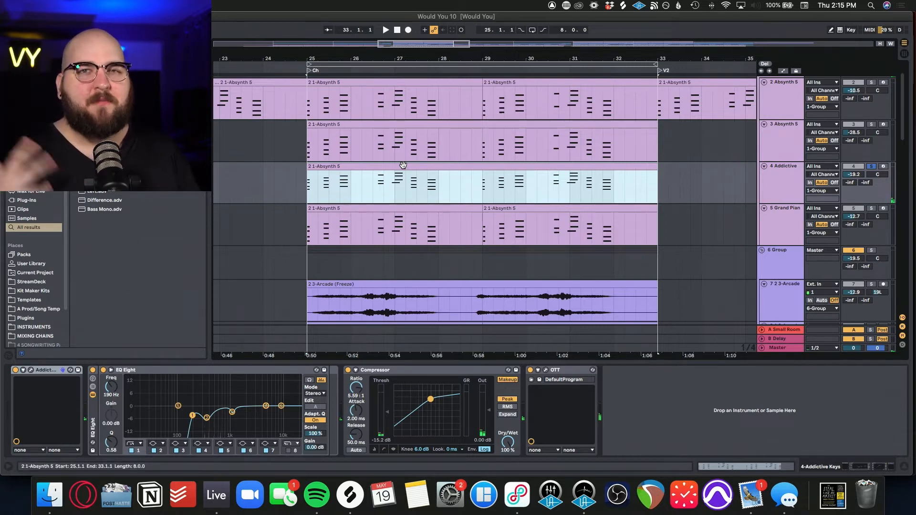
click(30, 370)
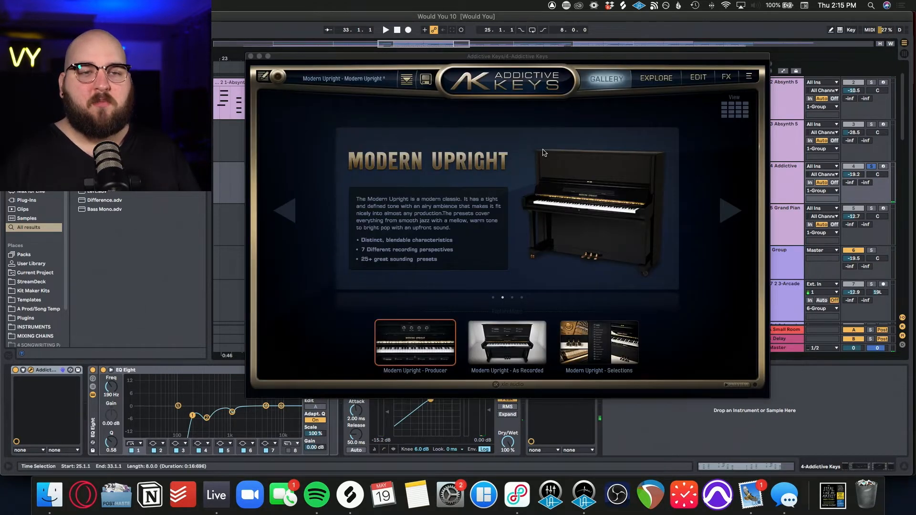
click(250, 57)
Audition the soloed Addictive Keys track's chorus part with its track volume raised to -7.5 dB
click(783, 124)
click(785, 161)
click(784, 200)
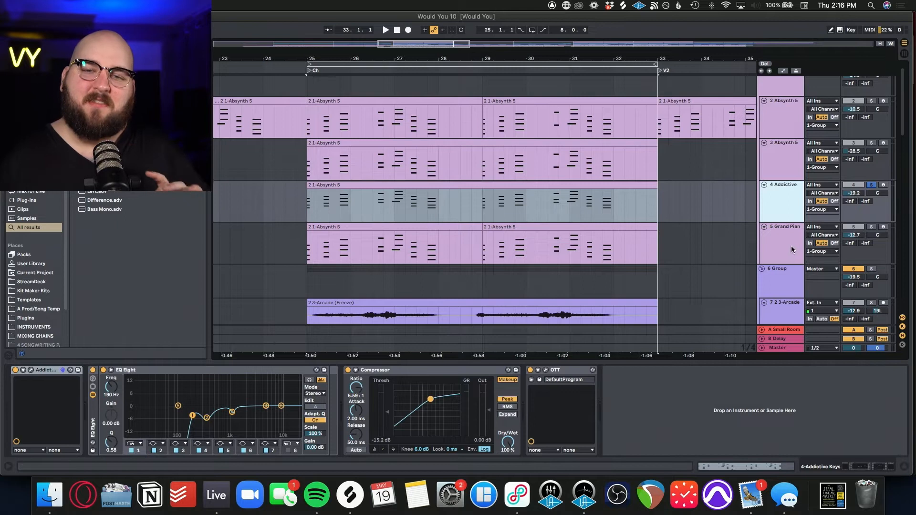
click(788, 228)
click(789, 205)
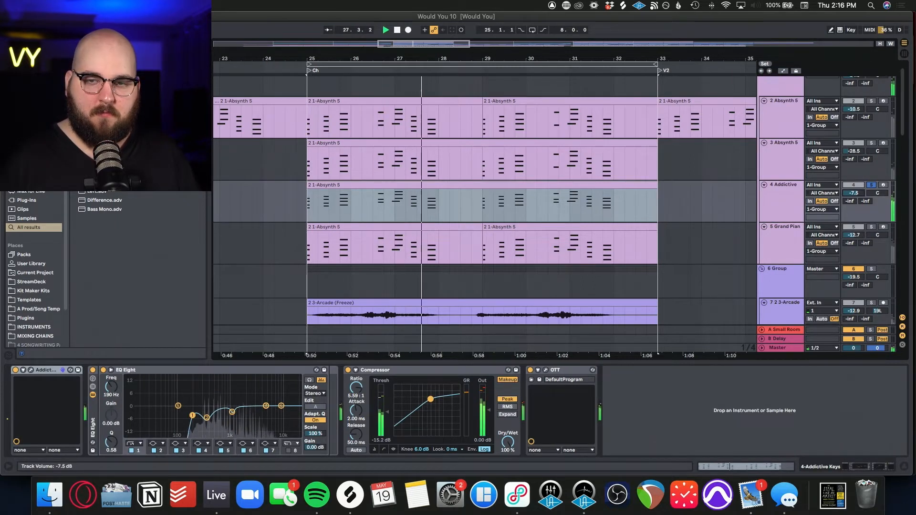
Inspect the RC-20 Retro Color and soothe2 settings on 1 Group in their own plug-in windows
scroll(792, 143, up, 1)
click(788, 94)
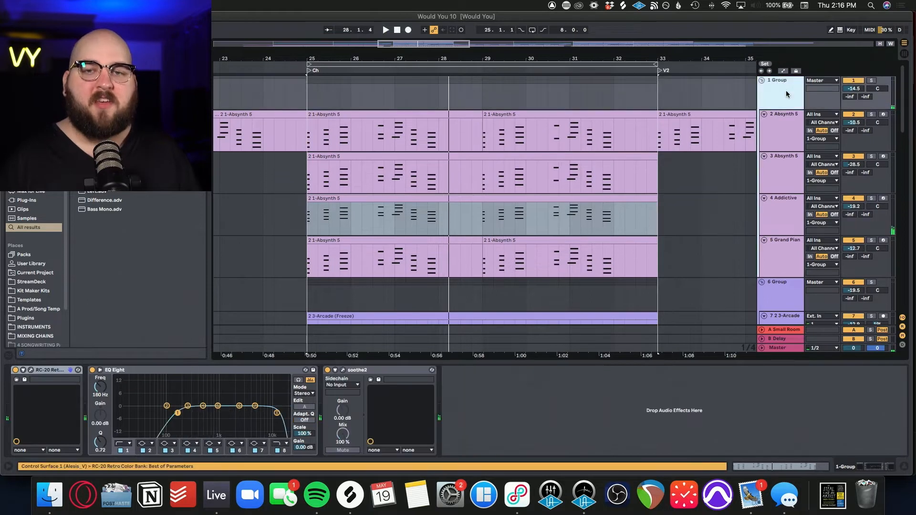
click(31, 371)
drag(362, 62, 428, 66)
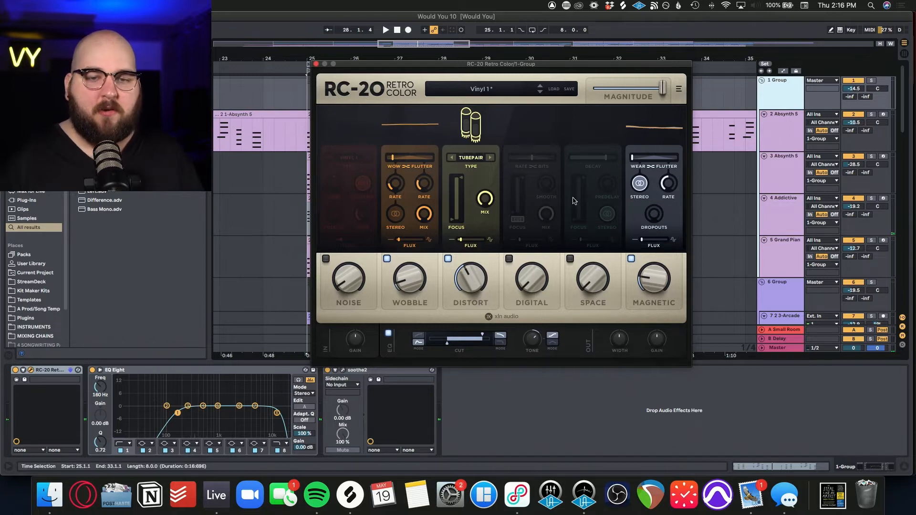
click(315, 64)
click(342, 371)
drag(439, 77, 411, 75)
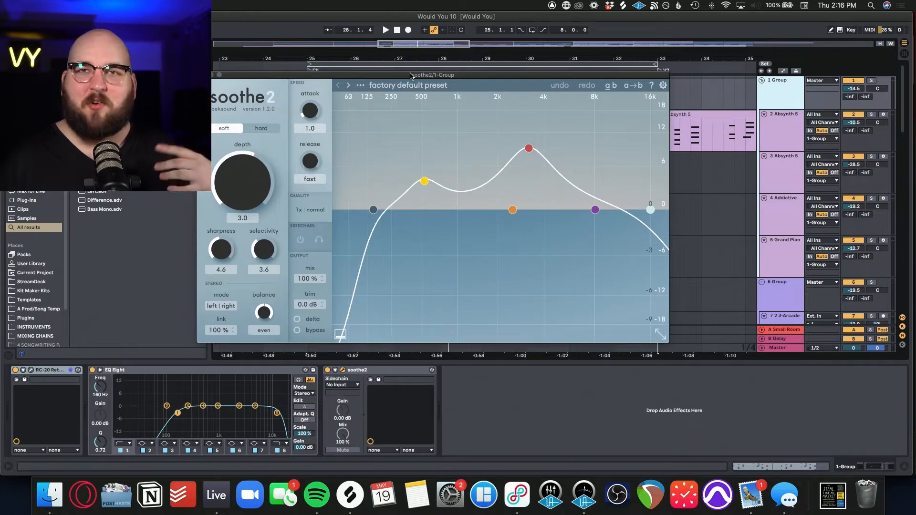
Audition the chorus with 1 Group soloed, and compare it with 1 Group muted
click(307, 135)
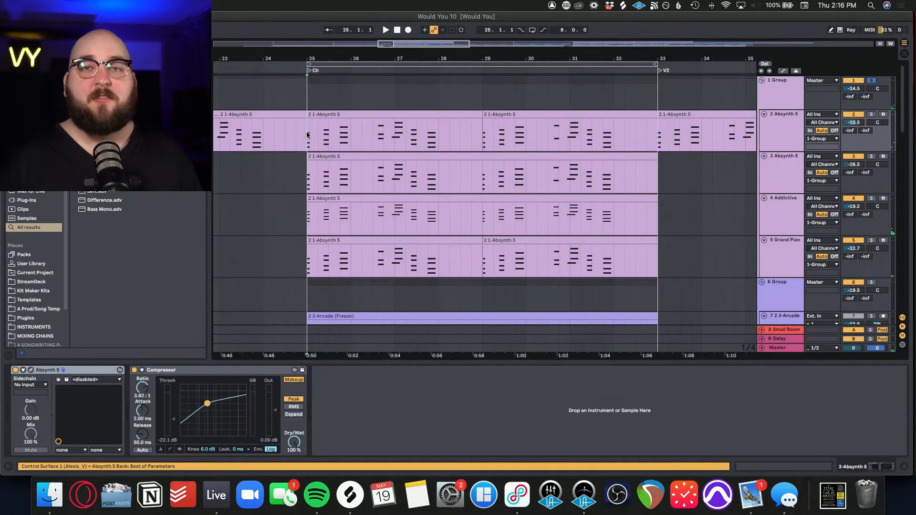
key(space)
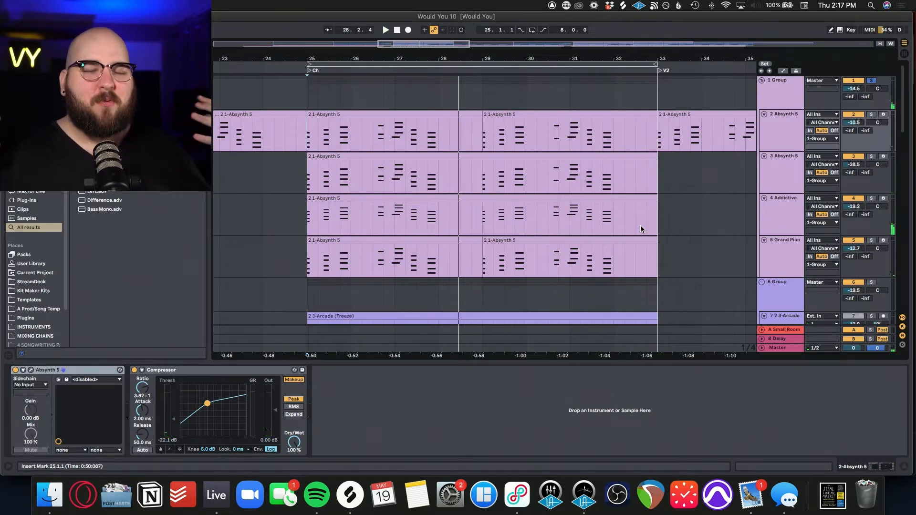
click(307, 97)
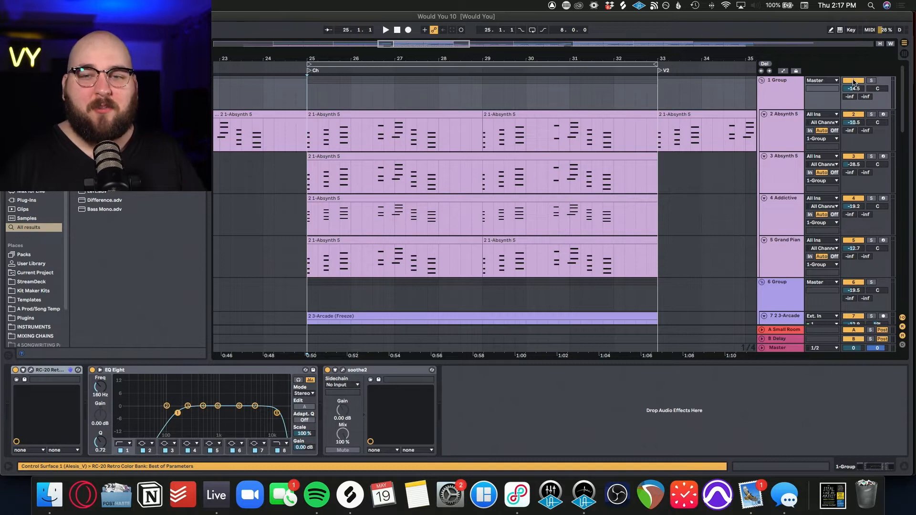
key(space)
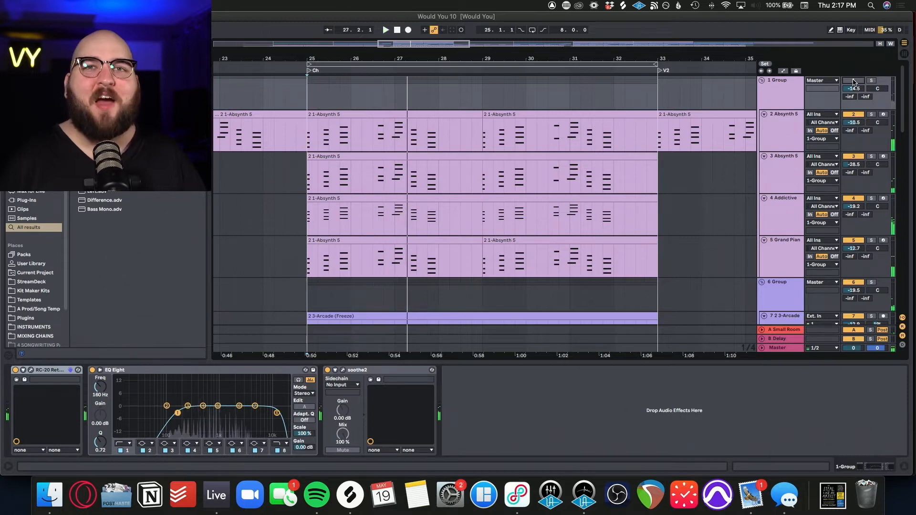
drag(307, 137, 652, 258)
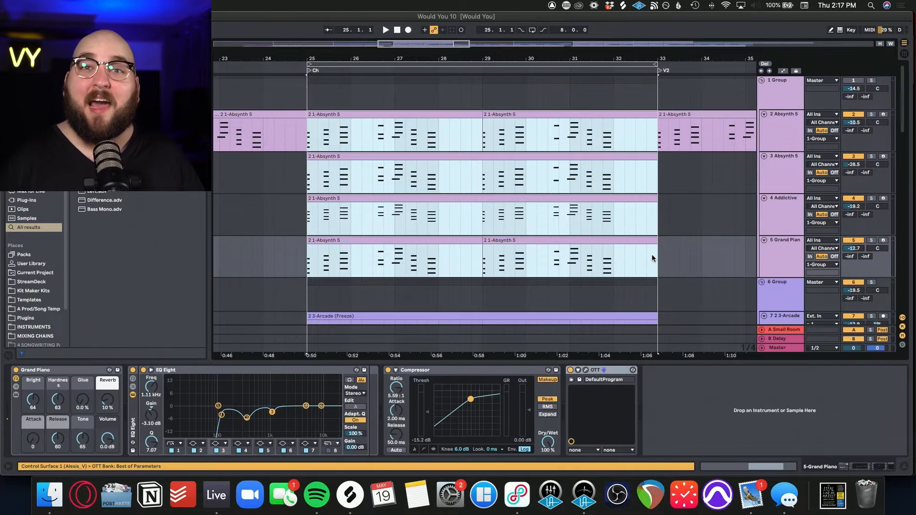
click(523, 145)
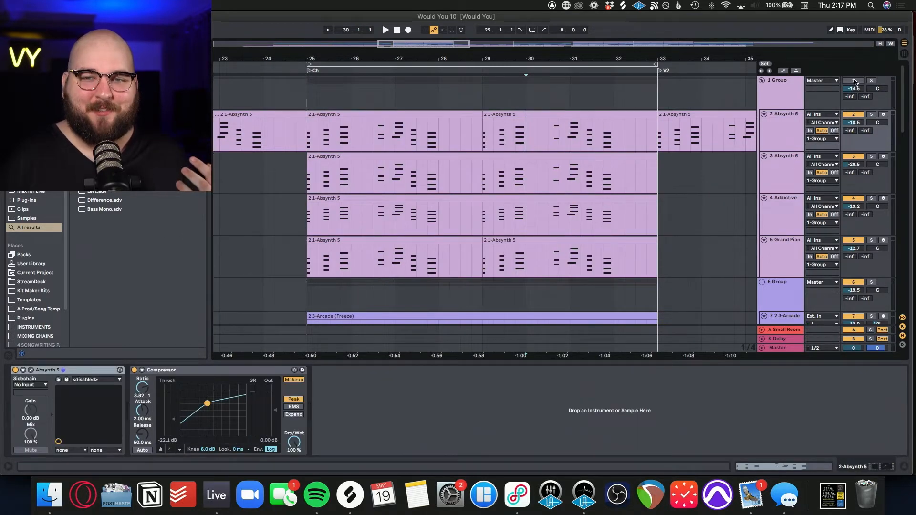
Solo 6 Group and audition its three Arcade layers together from bar 25
click(773, 107)
scroll(773, 213, down, 3)
click(773, 216)
scroll(773, 216, down, 3)
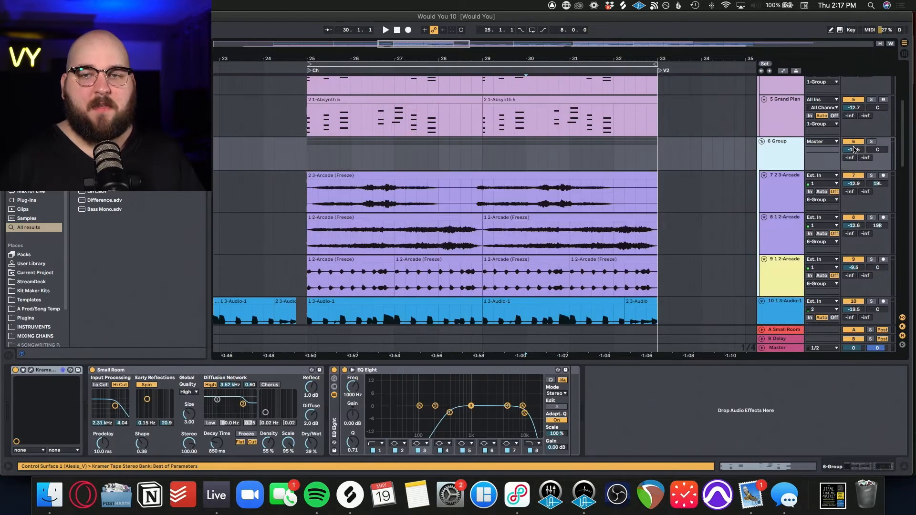
click(311, 200)
key(space)
scroll(312, 201, down, 2)
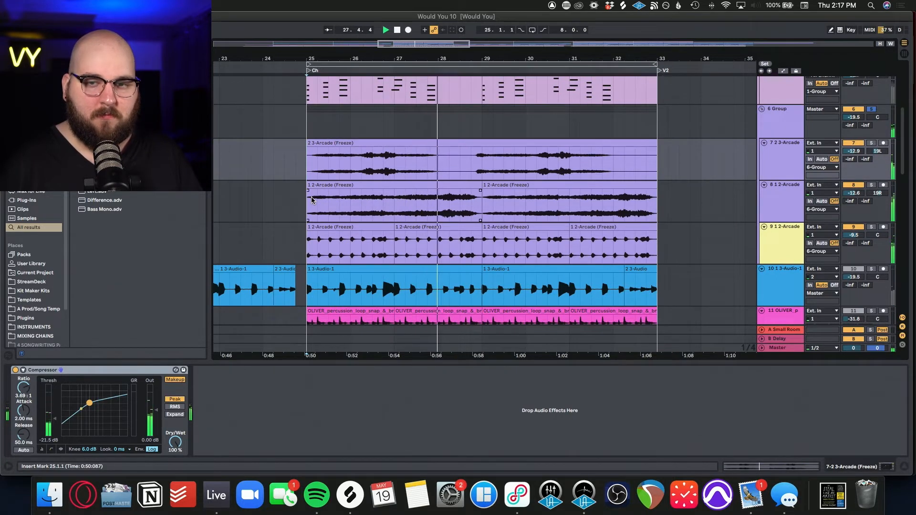
Inspect the first two Arcade tracks, 7 and 8, and the effects chain of 6 Group that holds them
click(775, 163)
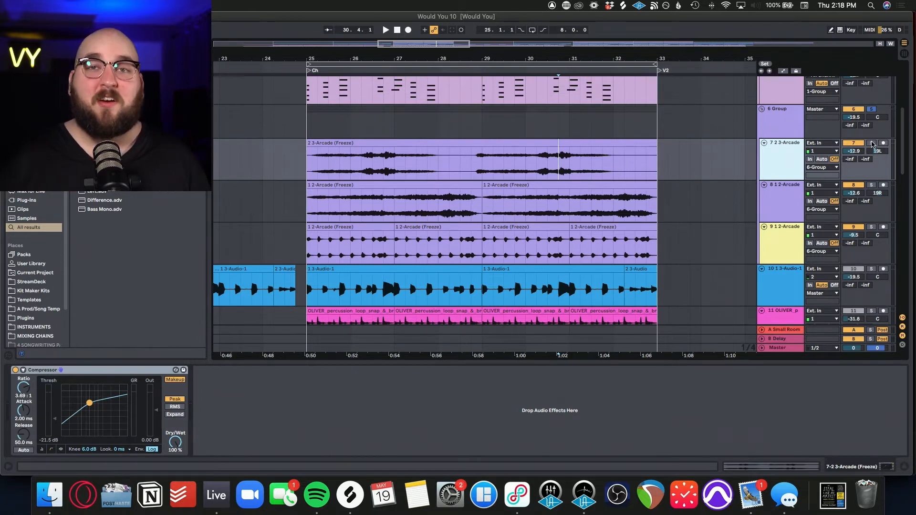
click(778, 206)
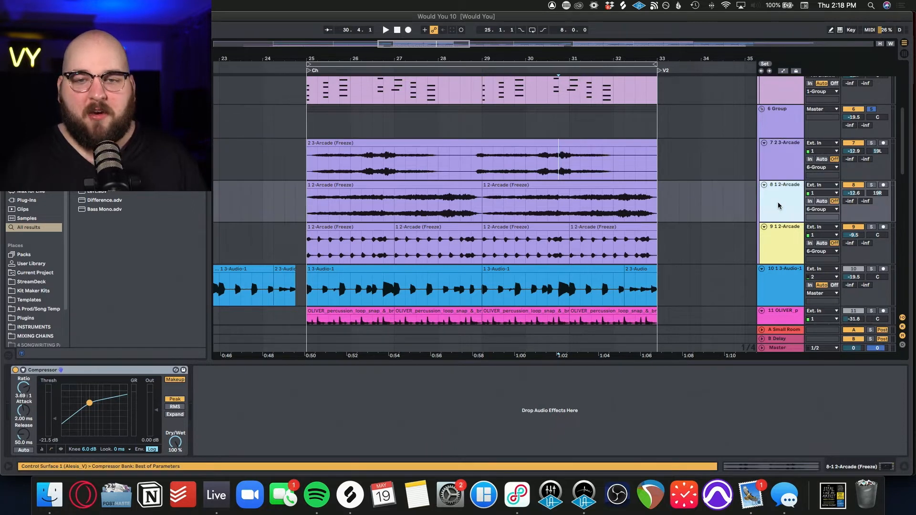
click(788, 164)
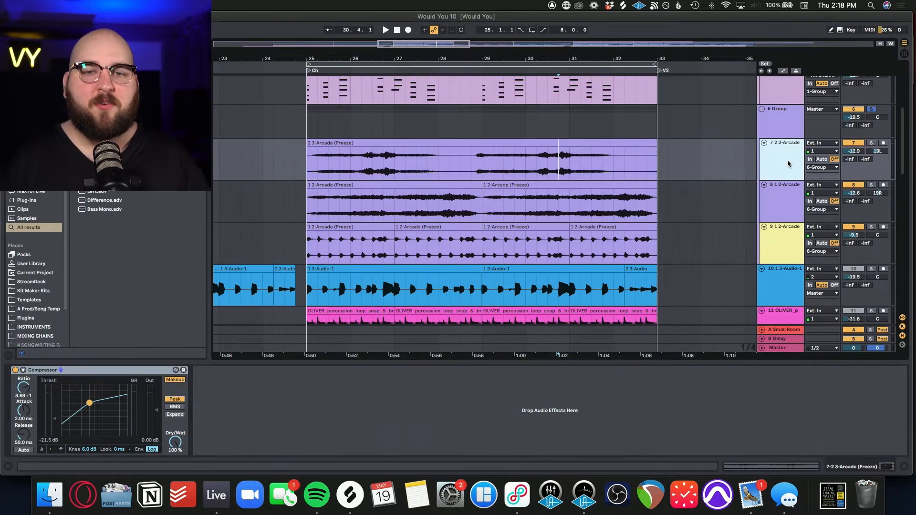
click(781, 204)
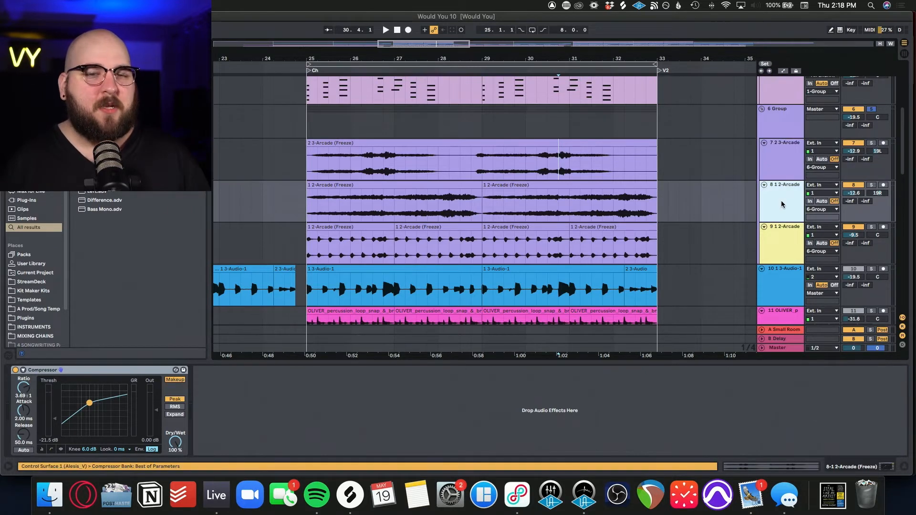
click(781, 165)
click(777, 128)
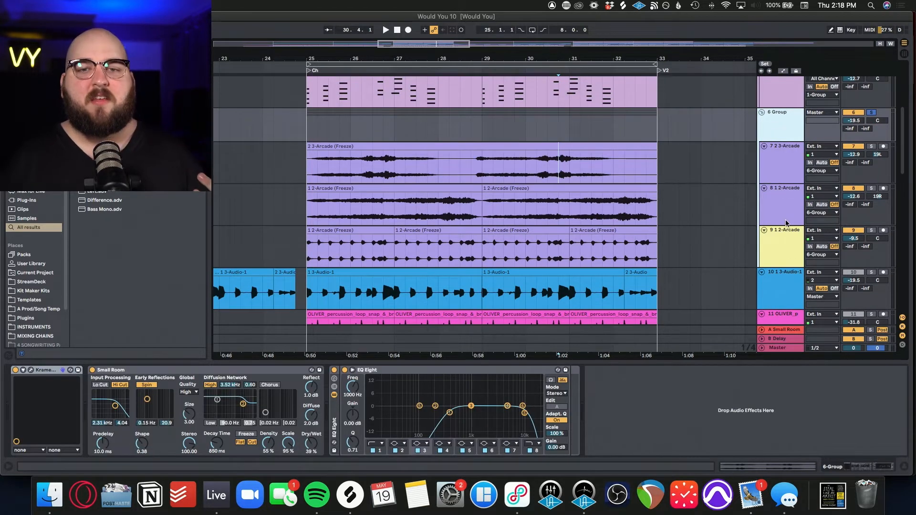
Audition Arcade tracks 7 and 8 soloed together from the start of the chorus
click(783, 172)
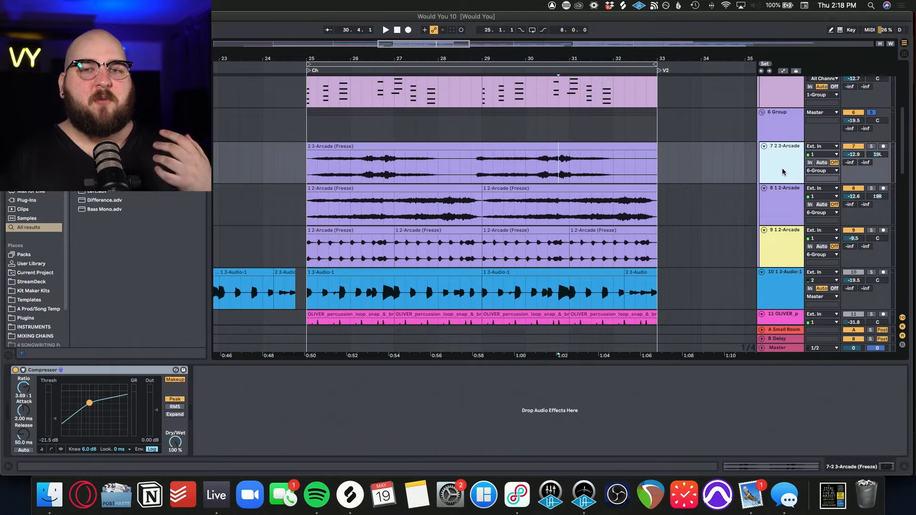
shift+click(770, 199)
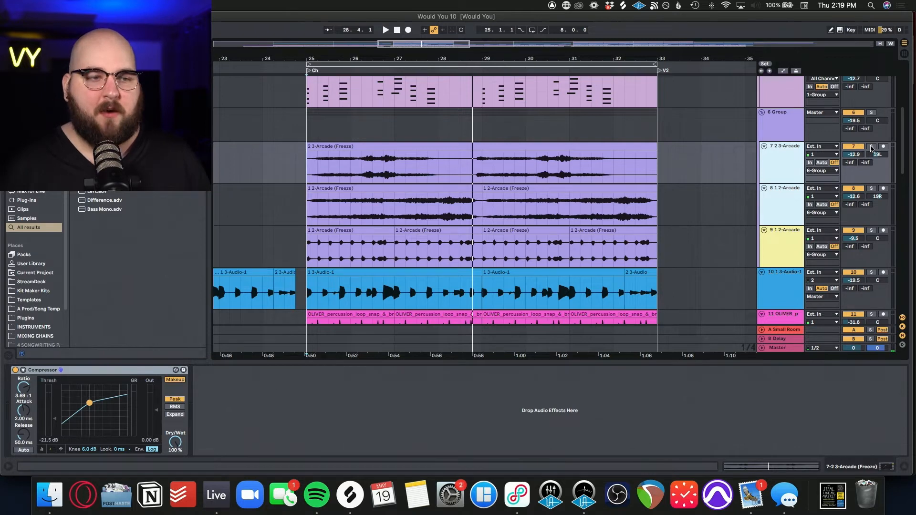
click(871, 147)
key(space)
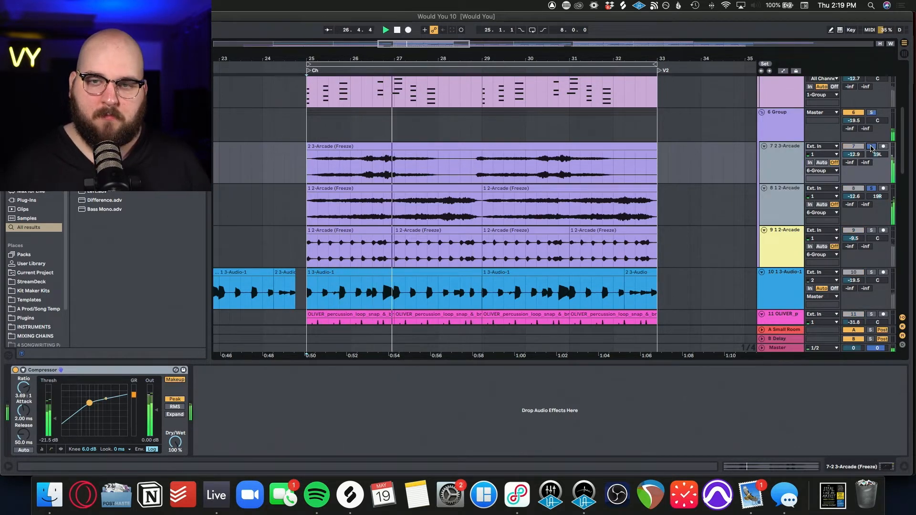
click(872, 147)
Audition Arcade track 9 soloed over the chorus and inspect its Compressor
click(782, 238)
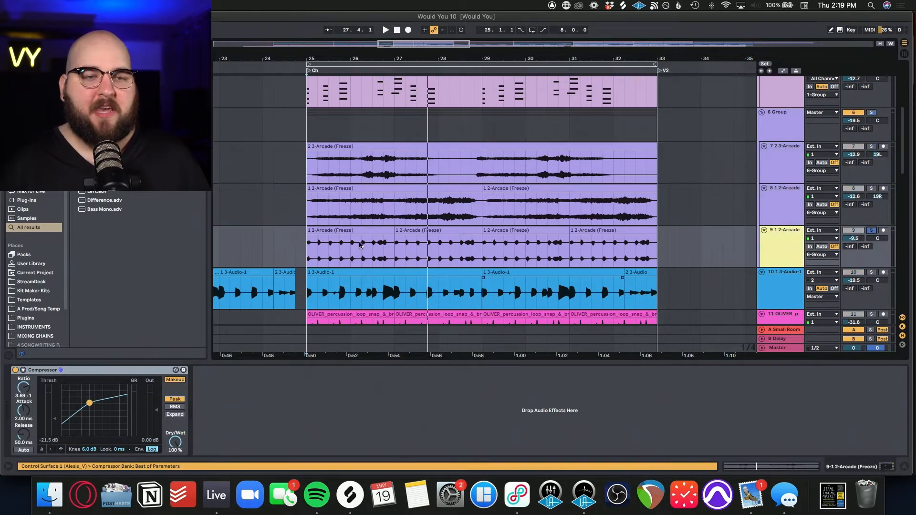
key(space)
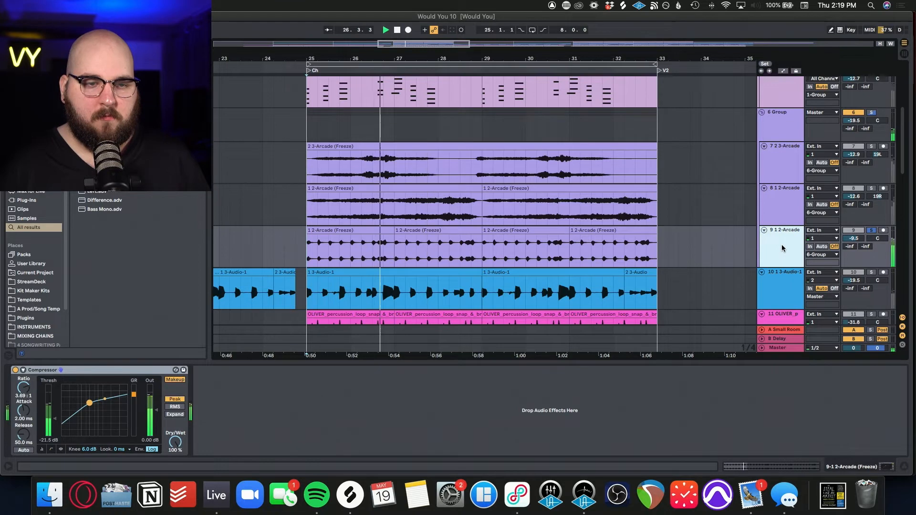
key(space)
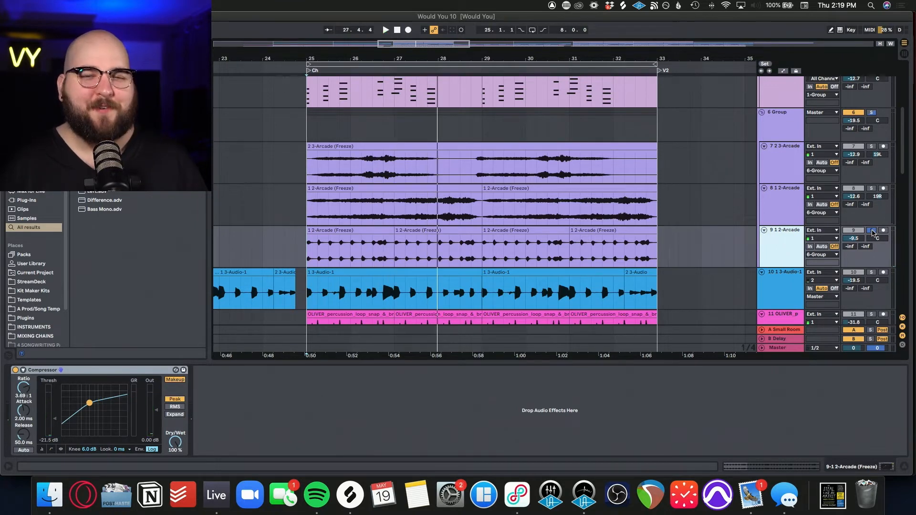
click(80, 371)
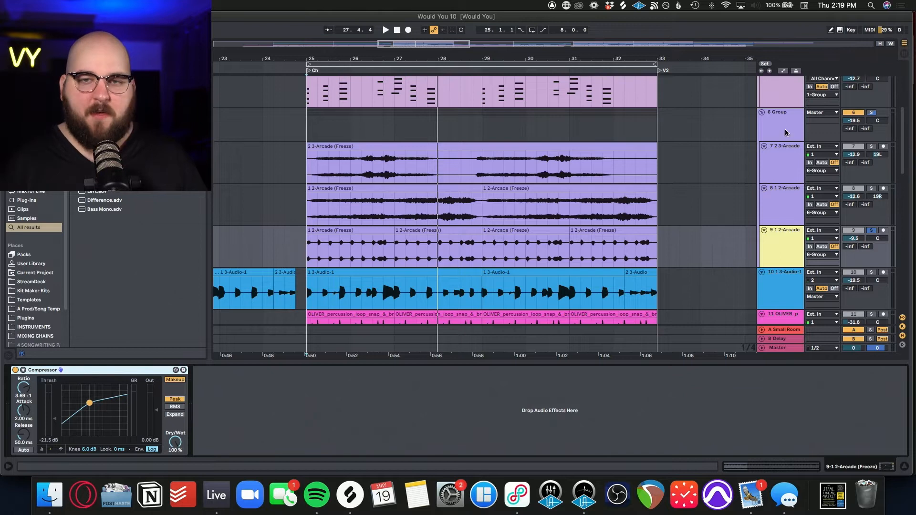
Inspect the low-cut band of the EQ Eight on 6 Group
click(821, 113)
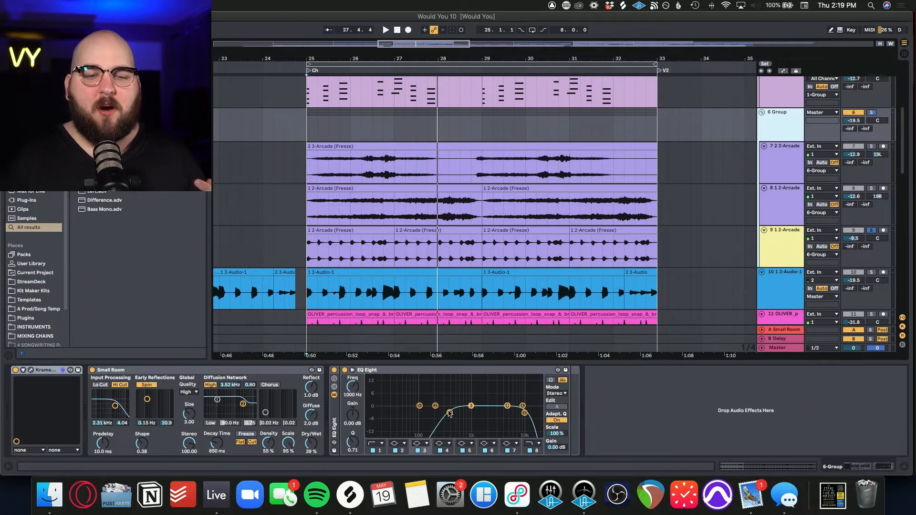
click(450, 413)
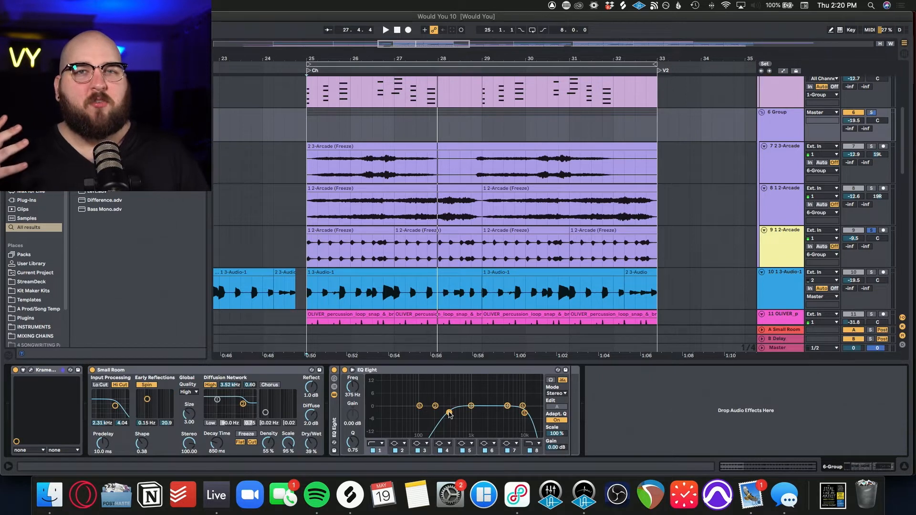
click(775, 122)
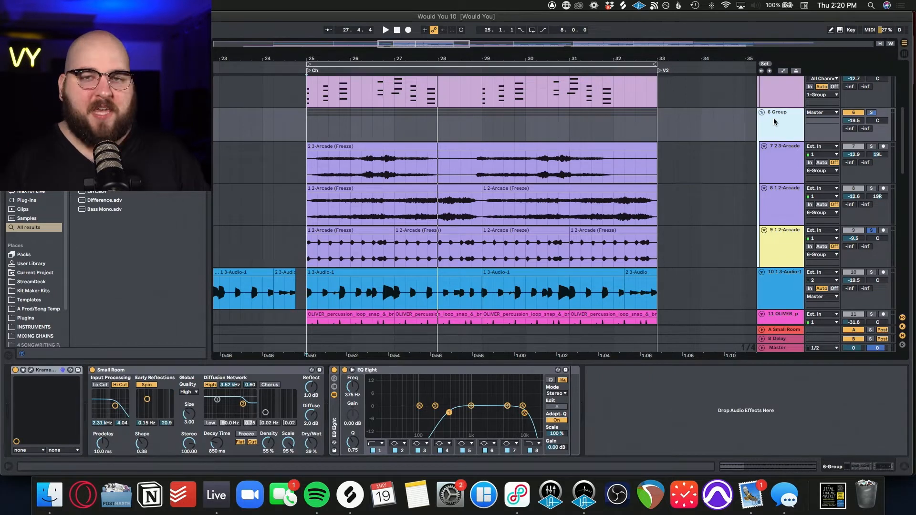
View the Kramer Tape plug-in on 6 Group in its own window, and inspect the group's Small Room reverb
click(30, 371)
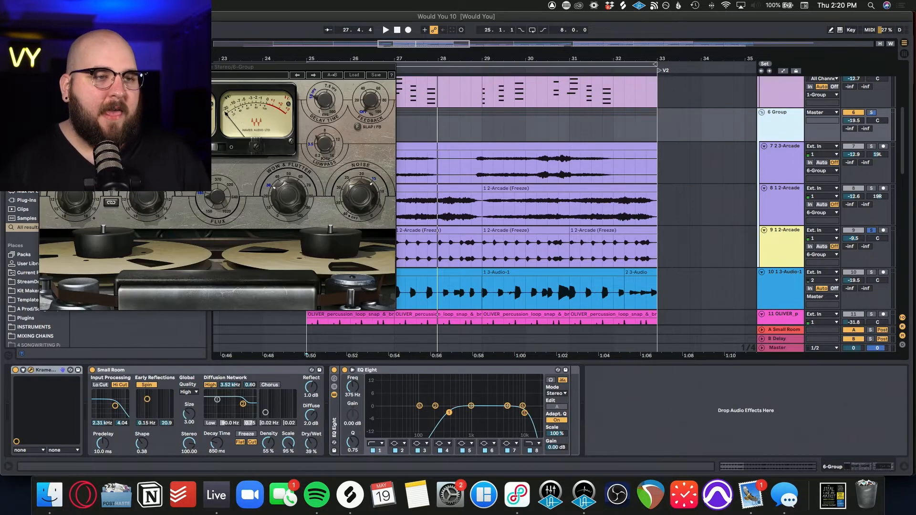
drag(169, 70, 426, 91)
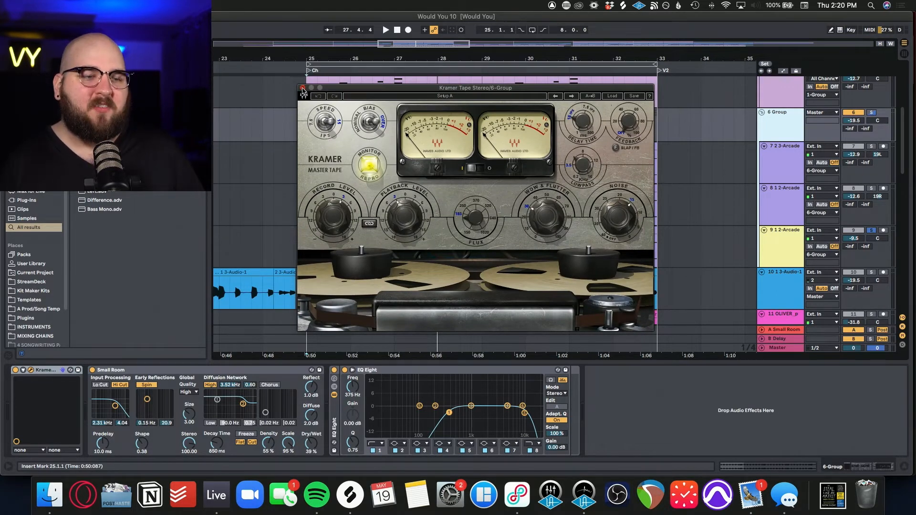
click(303, 87)
click(110, 371)
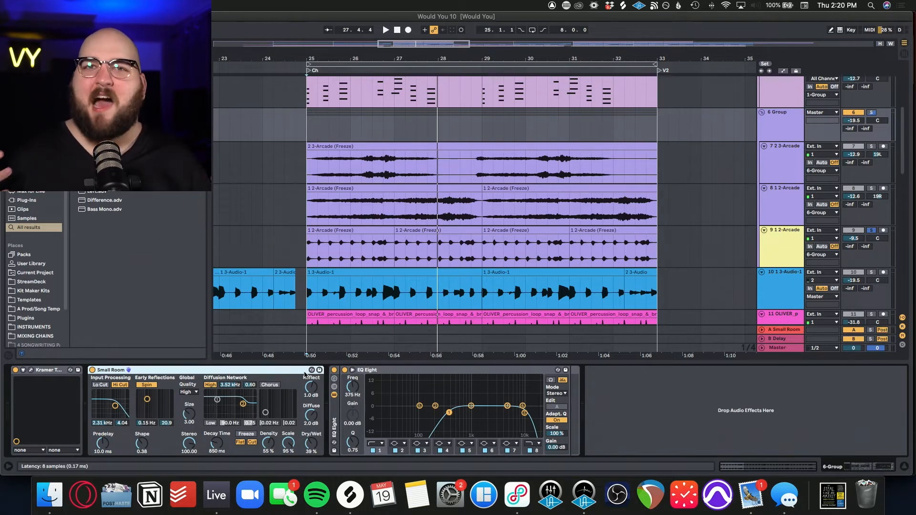
Lower the low-cut band of the EQ Eight on 6 Group to 352 Hz and audition the group soloed from the start of the chorus
click(449, 413)
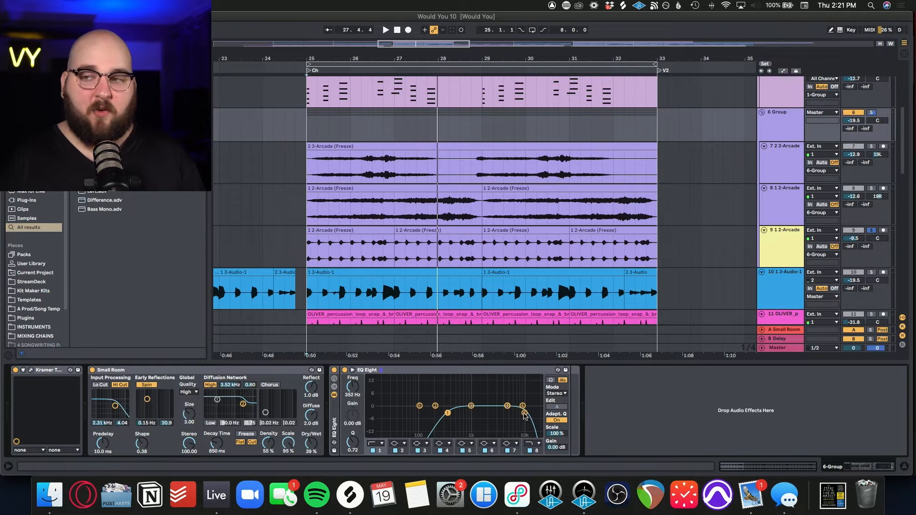
click(871, 113)
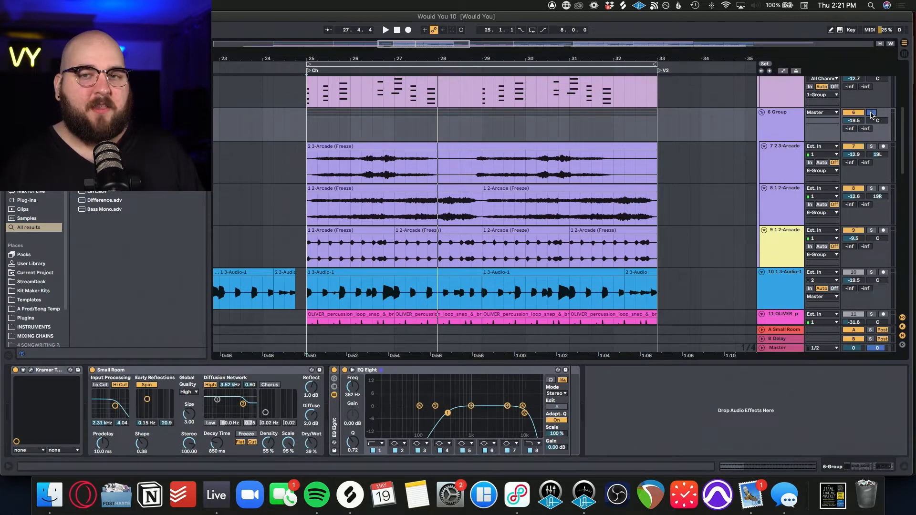
key(space)
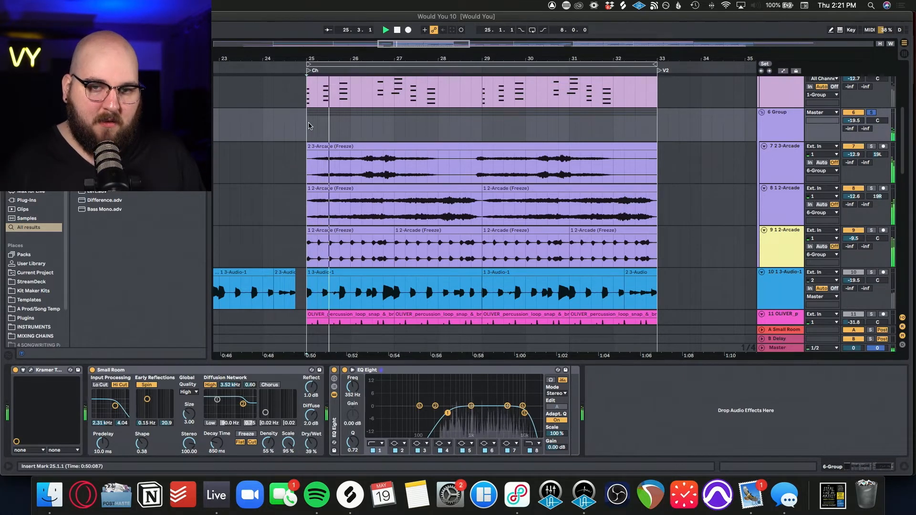
scroll(309, 126, down, 3)
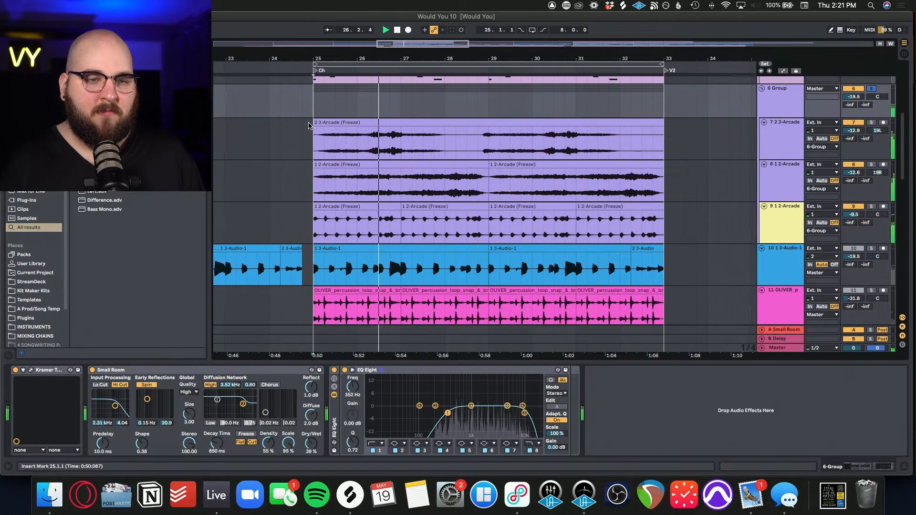
scroll(310, 125, down, 2)
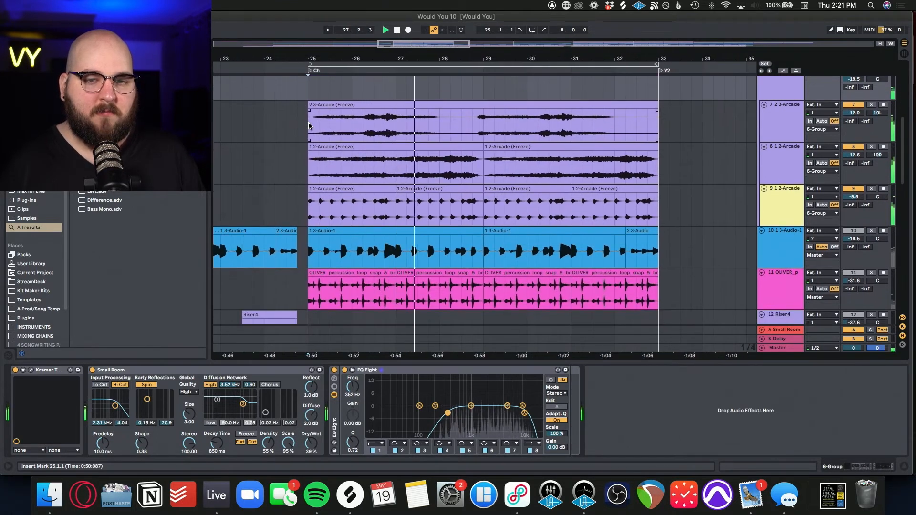
scroll(615, 197, up, 5)
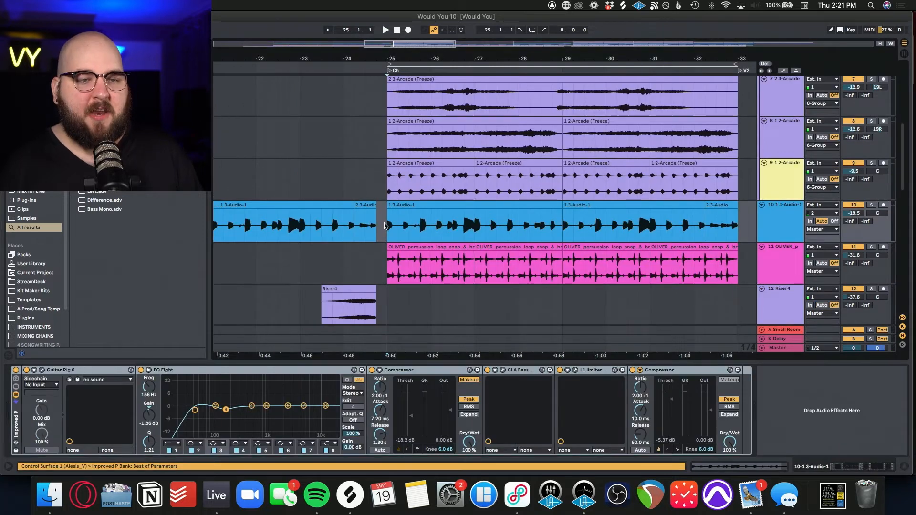
Audition track 10 soloed over the chorus
key(space)
click(871, 205)
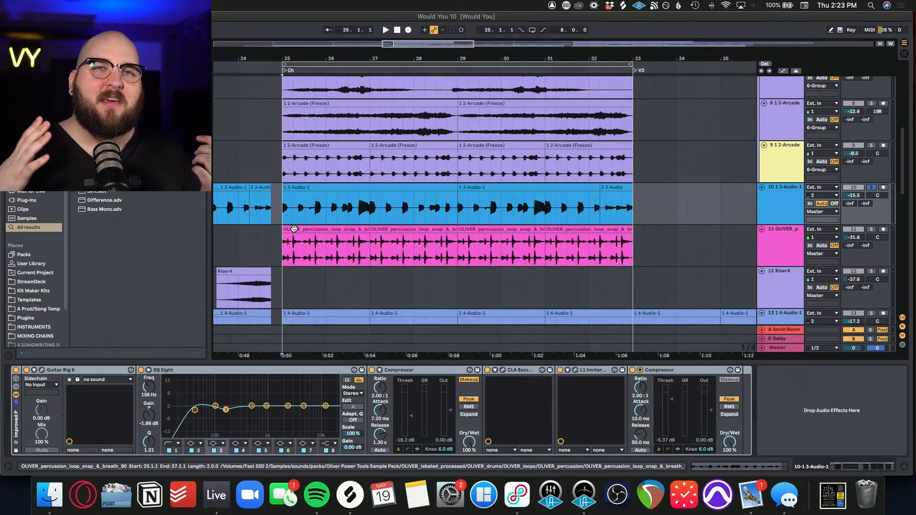
click(284, 214)
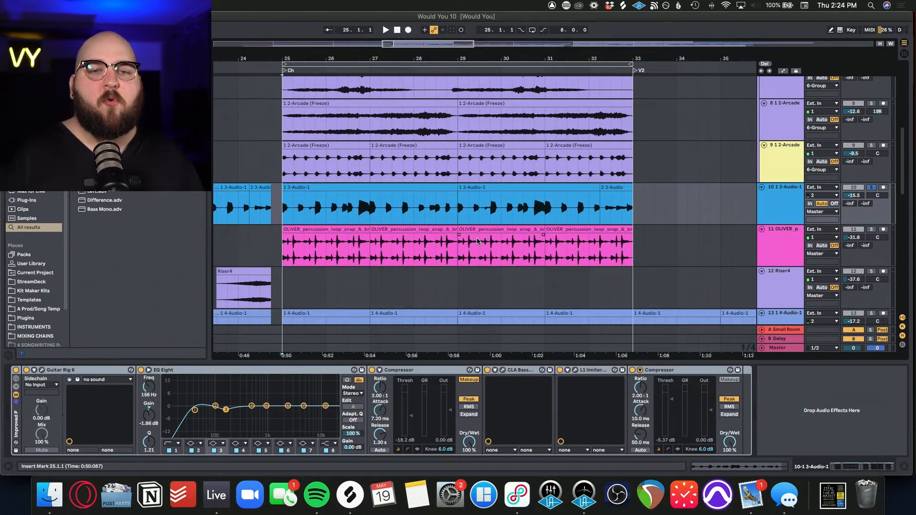
key(space)
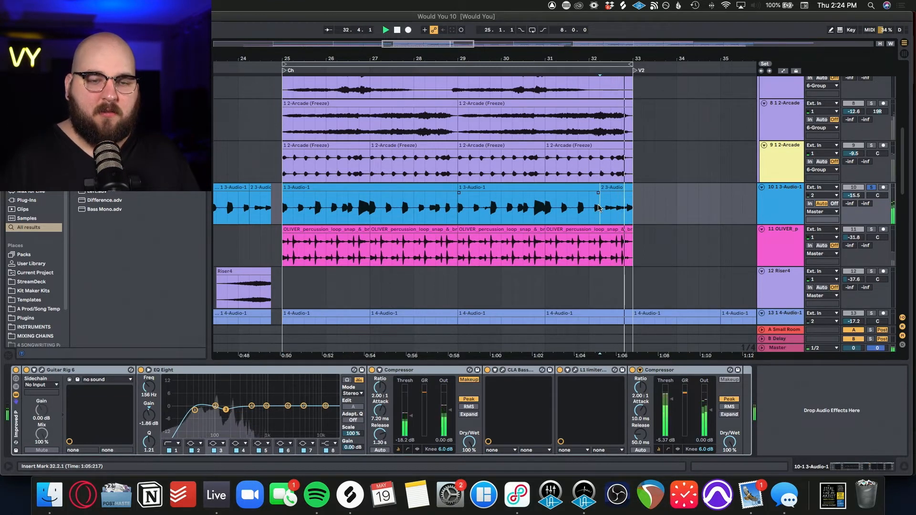
key(space)
Select the first four bars of the chorus part on track 10, from bar 25 to bar 29, to examine its phrase
click(281, 214)
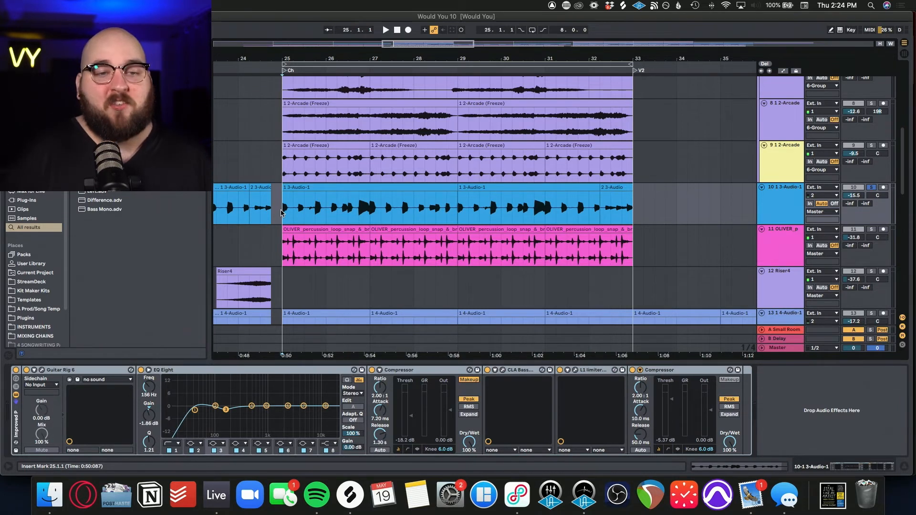
drag(282, 213, 481, 204)
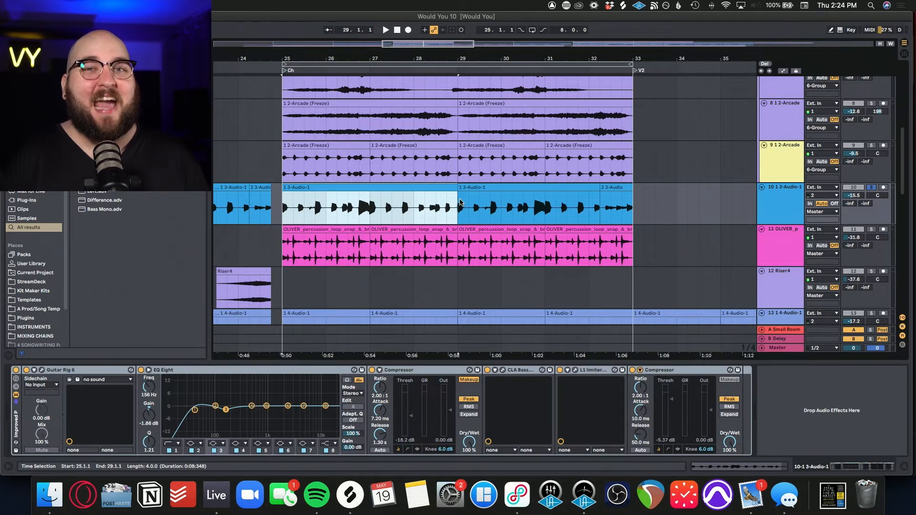
click(461, 203)
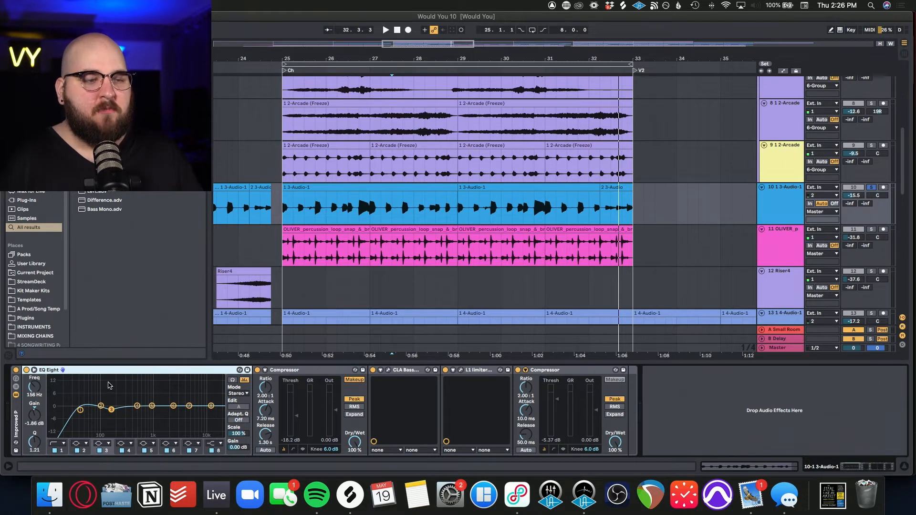
Inspect the low-cut band of the EQ Eight on track 10, and check the first Compressor during playback
click(80, 410)
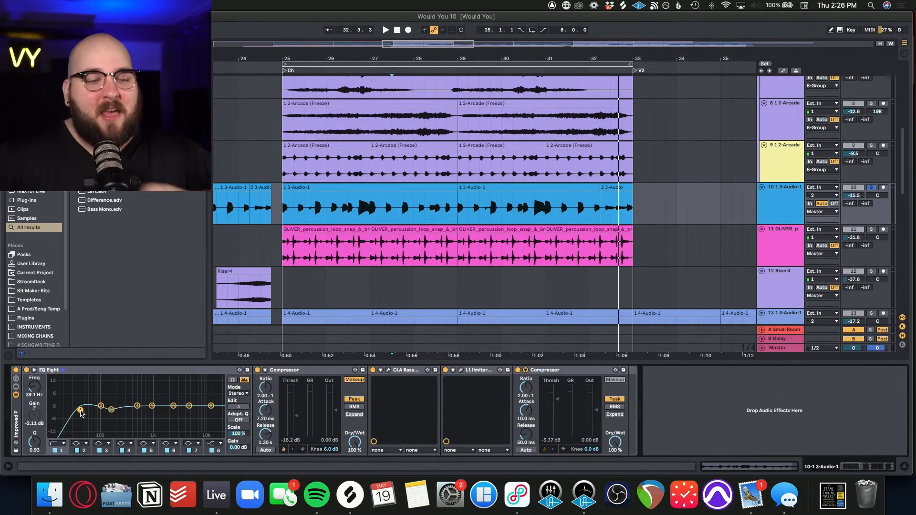
click(323, 370)
key(space)
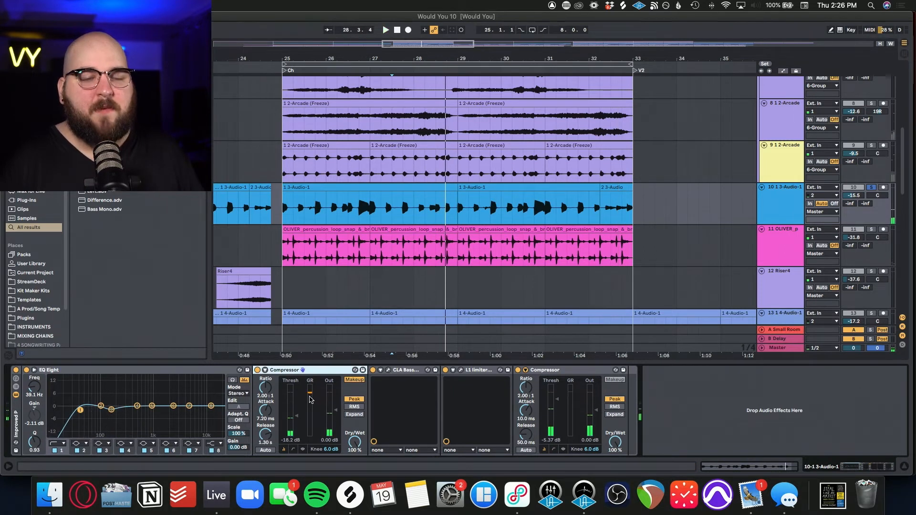
View the CLA Bass plug-in on track 10 and compare the soloed track with the plug-in bypassed and enabled
click(388, 371)
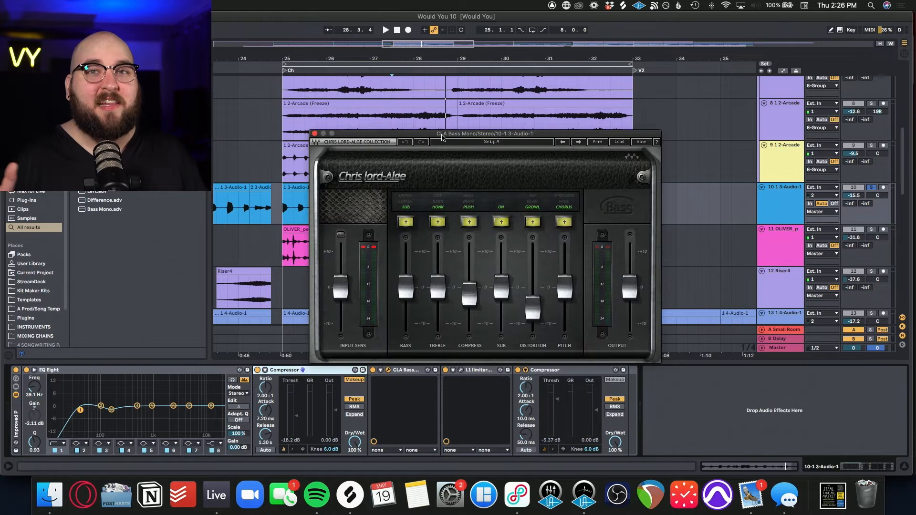
drag(442, 135, 442, 135)
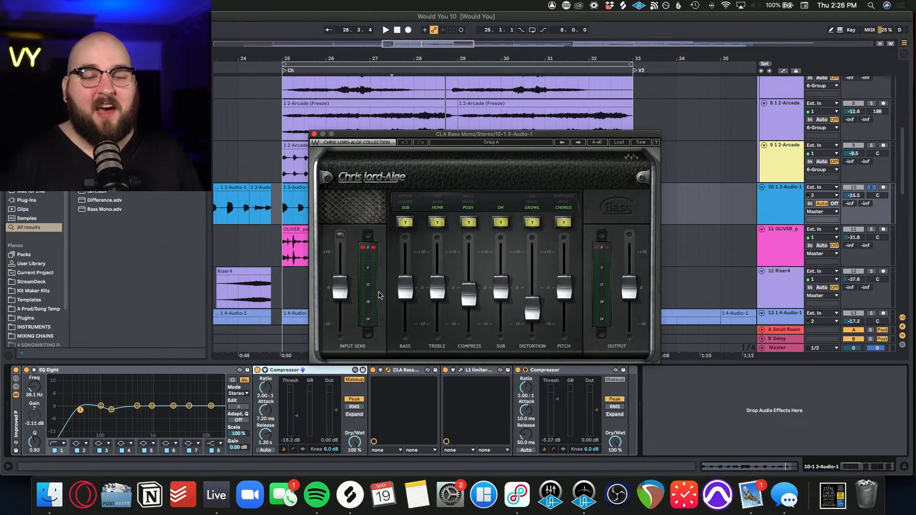
click(413, 367)
key(space)
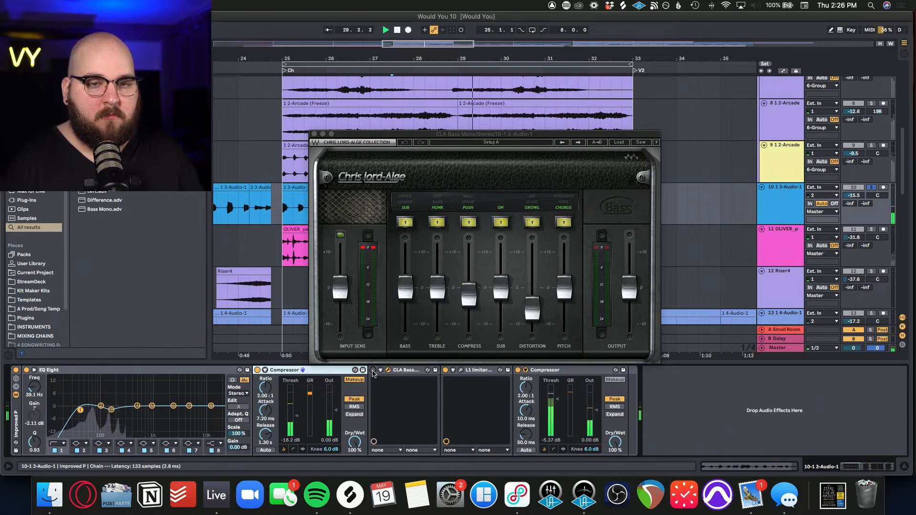
click(372, 370)
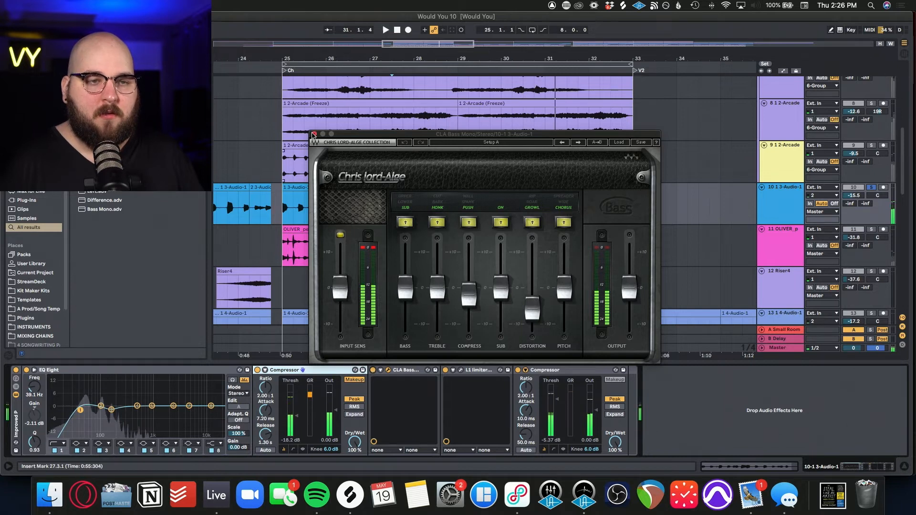
click(388, 371)
key(space)
View the L1 limiter on track 10 in its own window and check its metering during playback
click(460, 370)
drag(483, 127, 442, 170)
key(space)
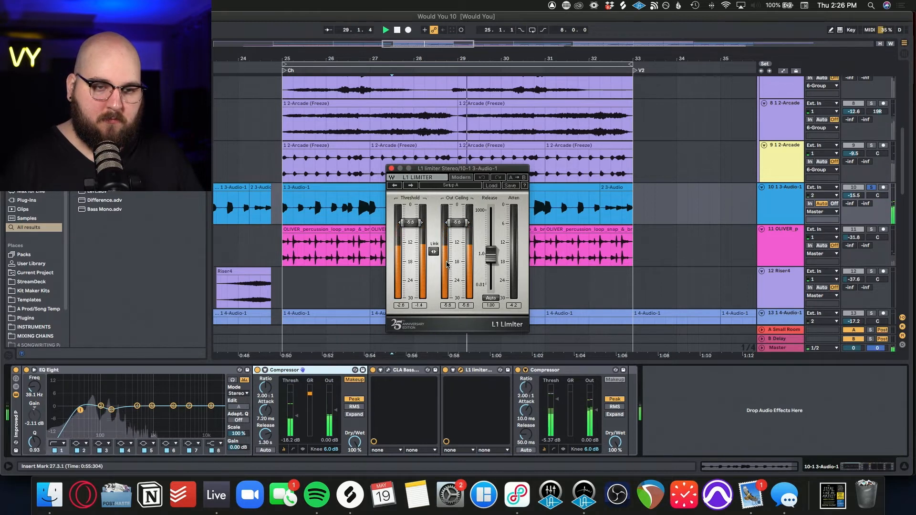
click(391, 169)
key(space)
Inspect the last Compressor on track 10 during playback, and end the track's solo
click(548, 371)
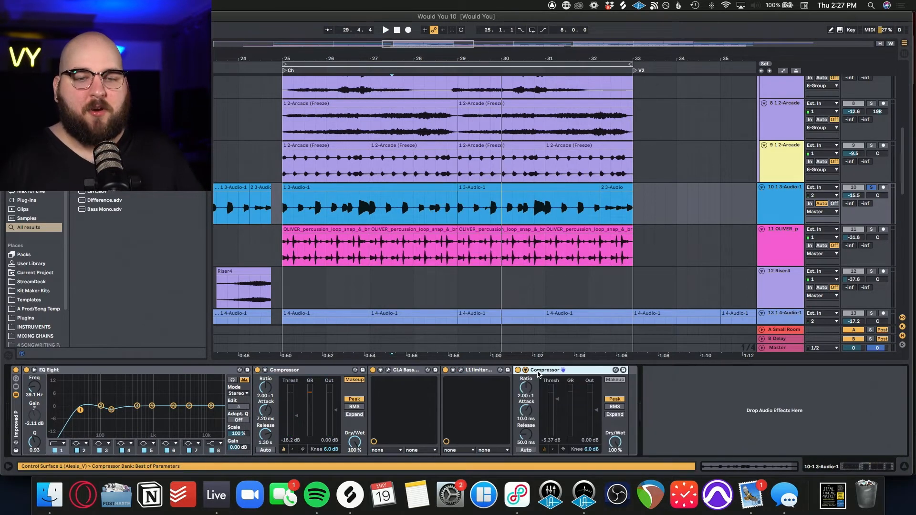
key(space)
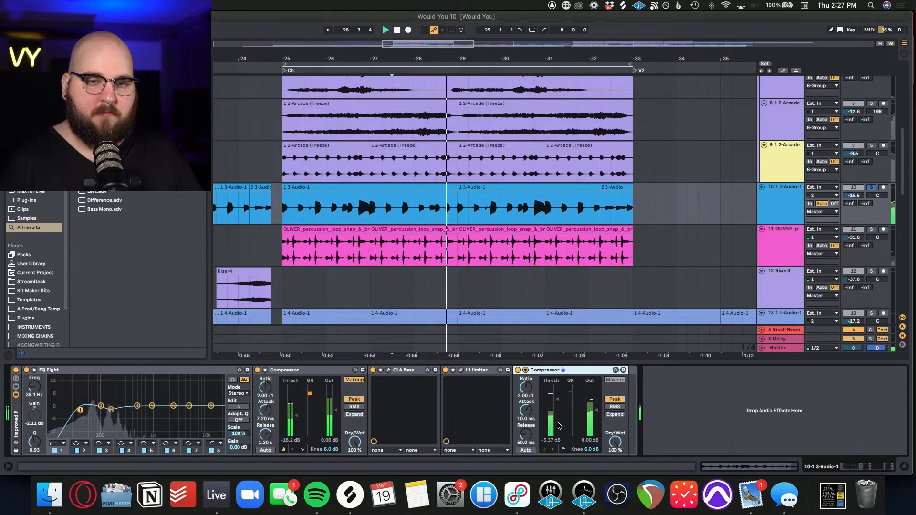
click(775, 207)
key(space)
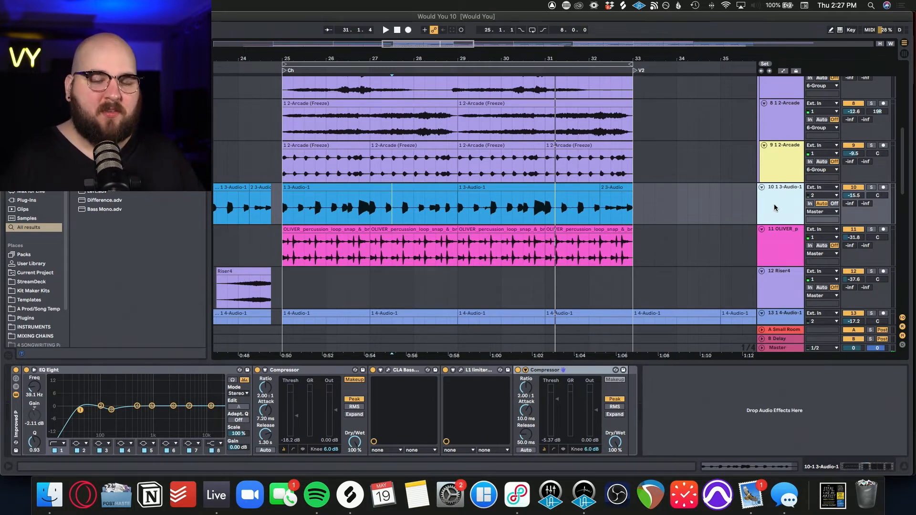
Move the OLIVER percussion loop and Riser4 tracks below the 1 5-Audio-1 track
scroll(777, 210, down, 3)
click(784, 216)
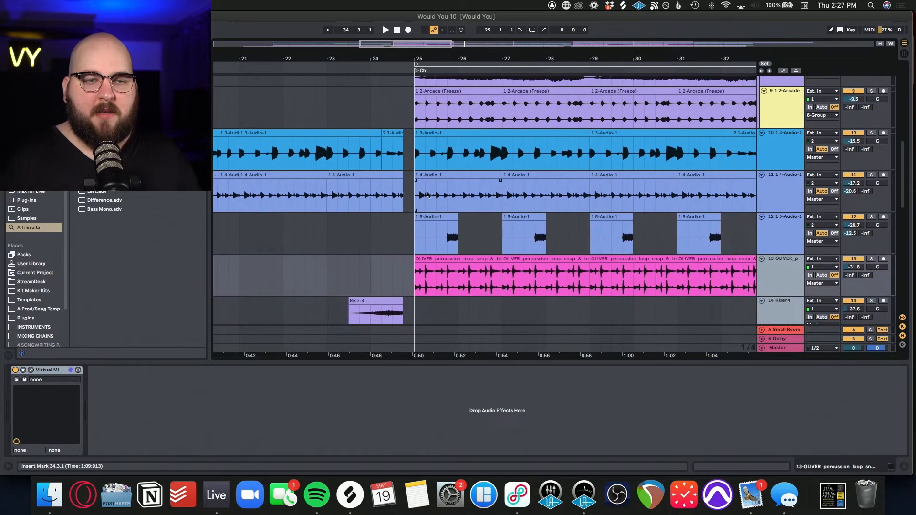
Audition tracks 11 and 12 soloed together from the start of the chorus
click(413, 197)
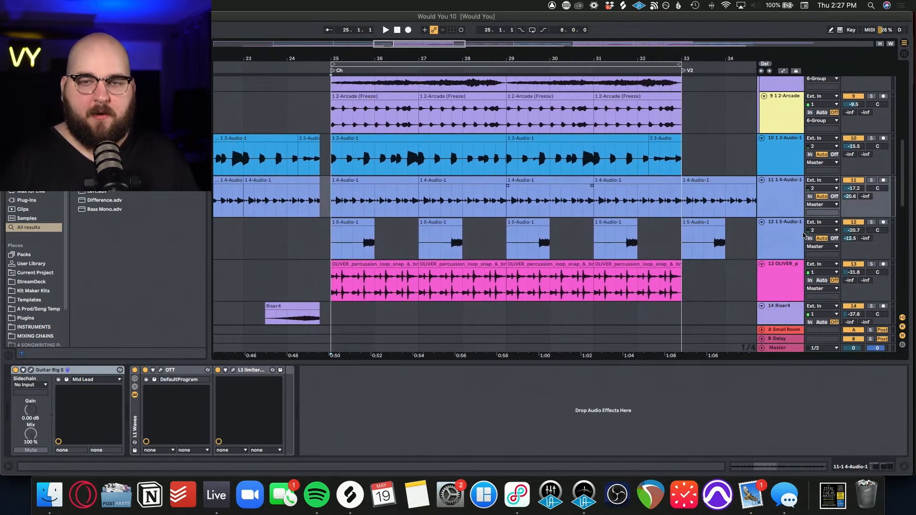
click(787, 194)
shift+click(782, 221)
key(s)
key(space)
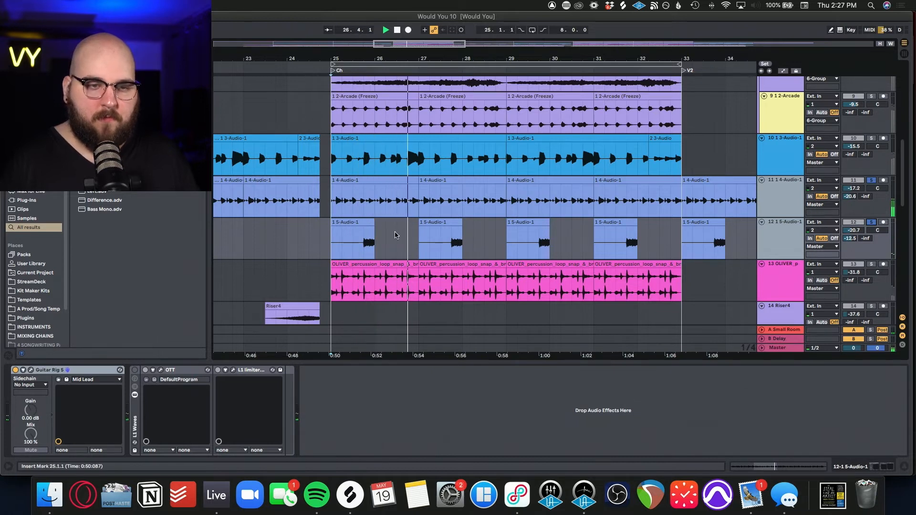
key(space)
Examine the two-bar clip at bar 25 on track 11, and audition that track soloed from the start of the chorus
click(822, 199)
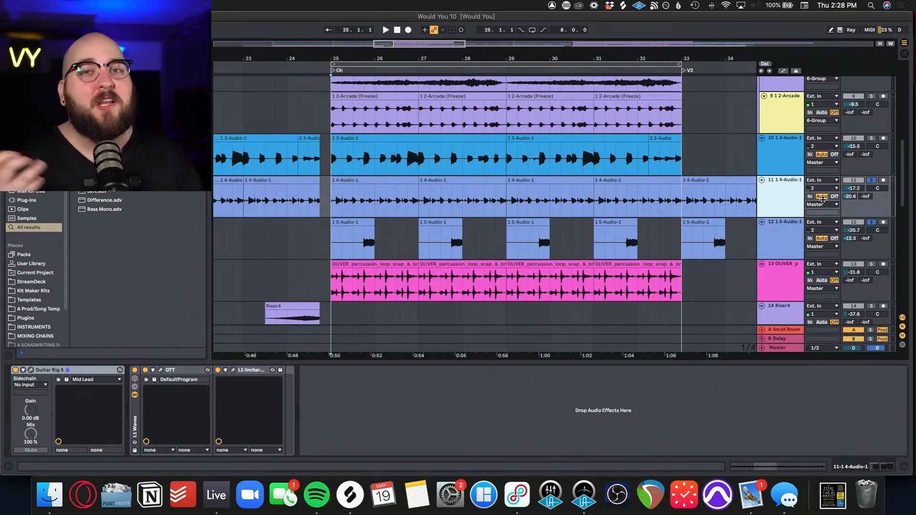
click(774, 239)
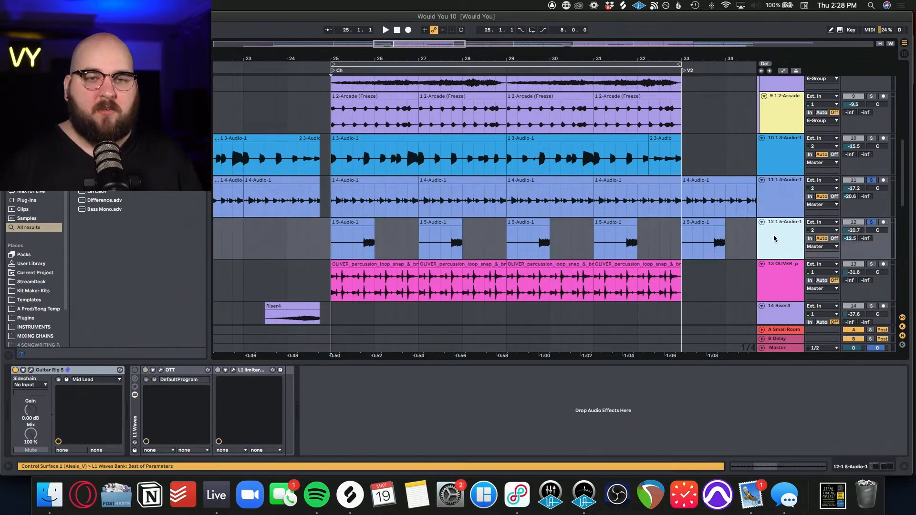
click(333, 201)
drag(338, 200, 423, 204)
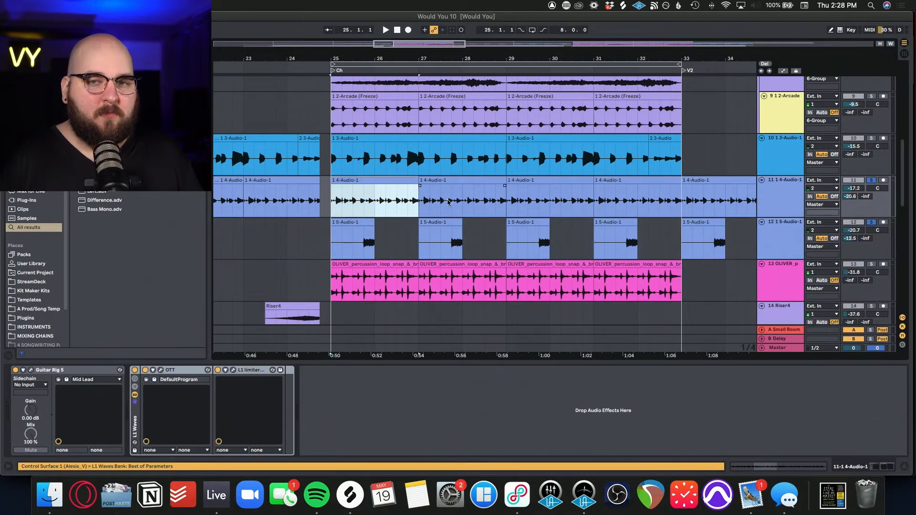
click(330, 201)
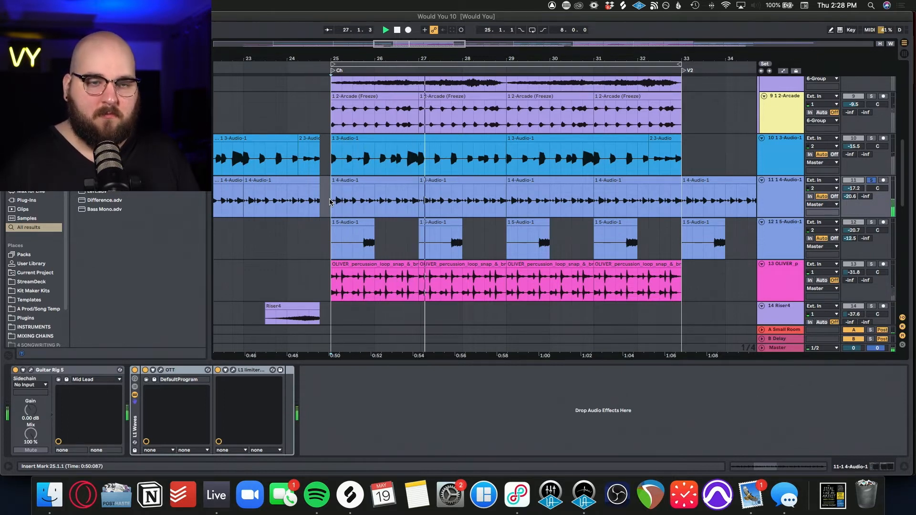
Examine the part on track 12 with the track soloed, from bar 25 to bar 33, including the hit at 25.4.1
click(331, 246)
drag(332, 245, 679, 248)
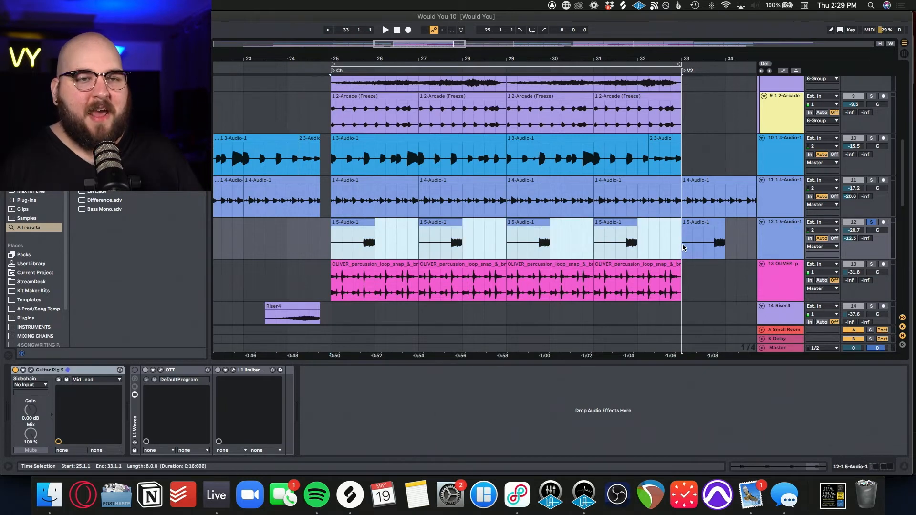
click(363, 244)
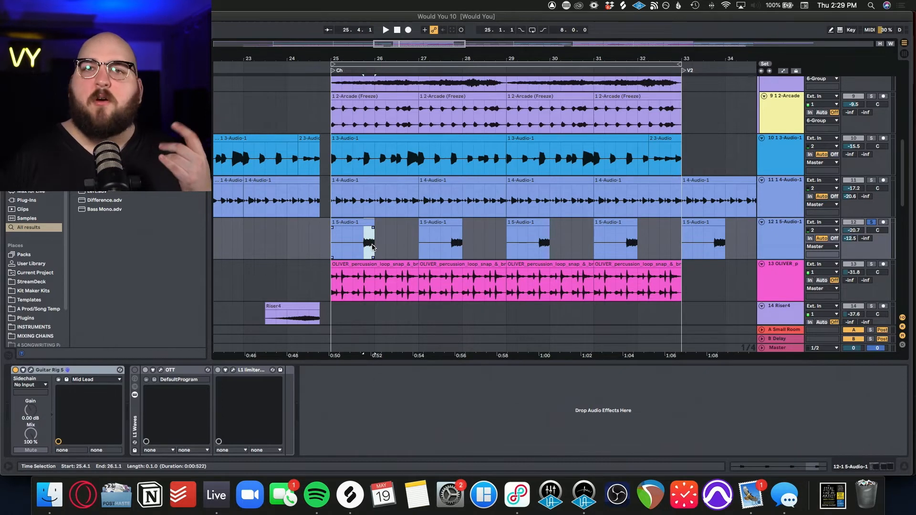
click(367, 244)
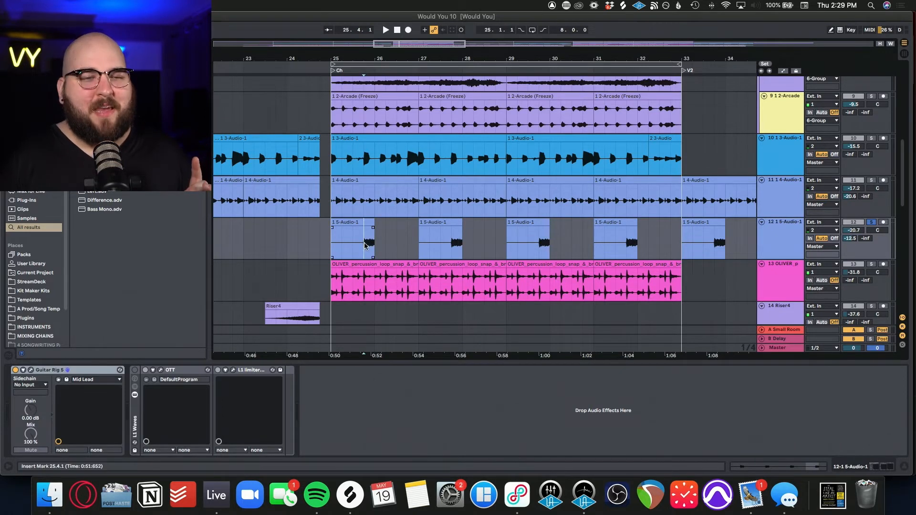
click(396, 248)
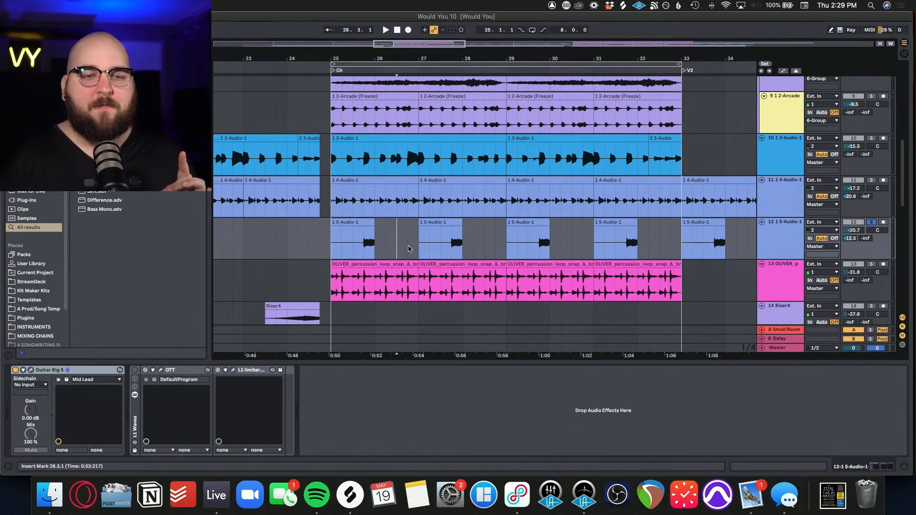
click(448, 222)
click(328, 245)
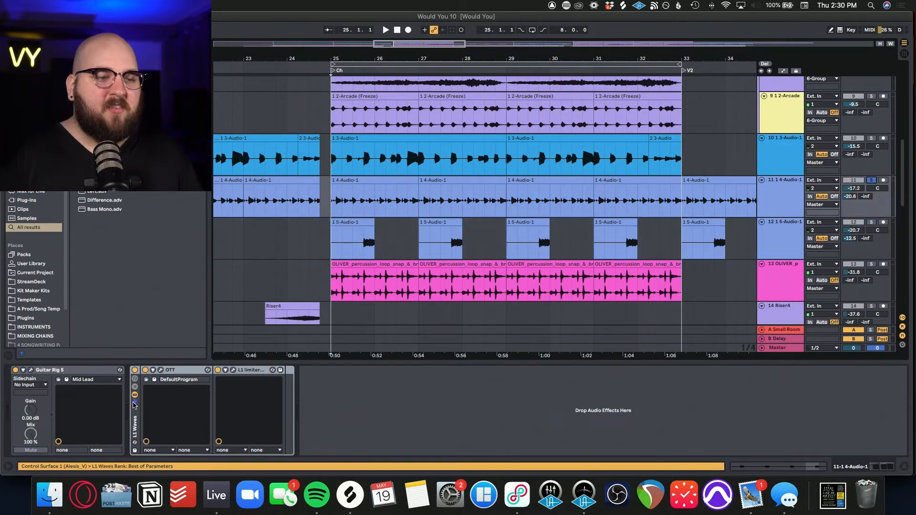
Examine track 11's Guitar Rig 5 chain, including the ensemble, matched cabinet, Jazz Amp and compressor, and close its window
drag(504, 59, 467, 47)
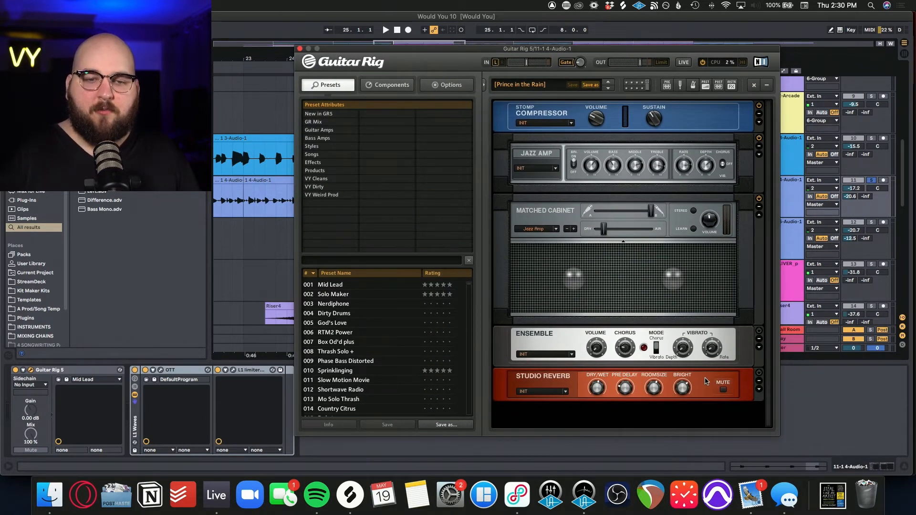
click(699, 330)
click(531, 217)
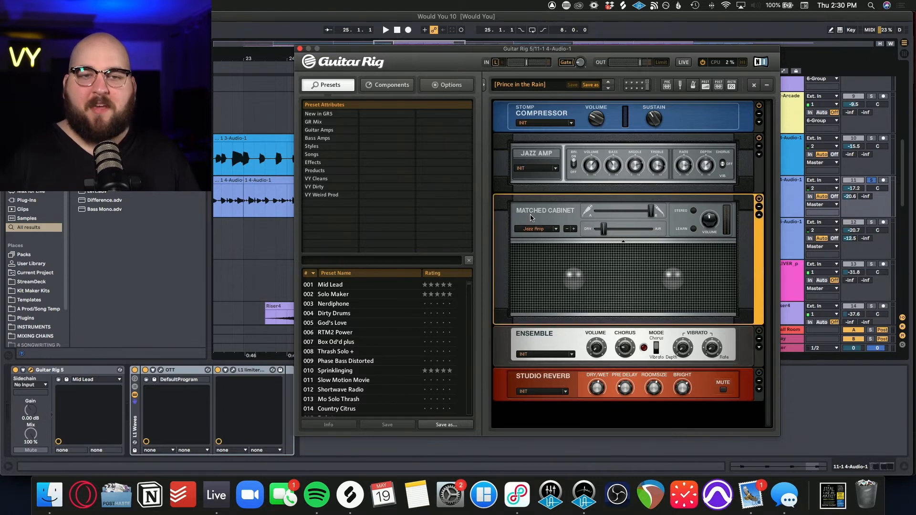
click(523, 153)
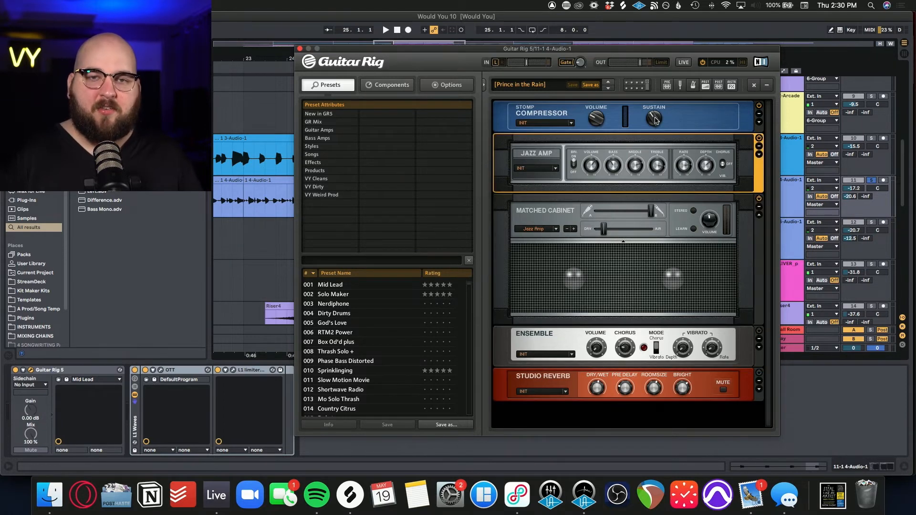
click(695, 127)
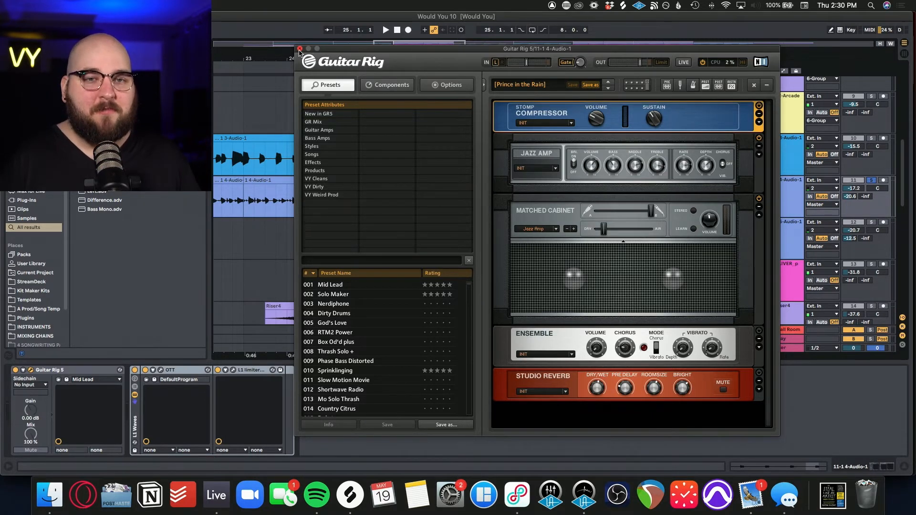
click(299, 48)
Compare track 11 soloed from bar 25 with the OTT compressor bypassed and re-enabled
drag(96, 20, 498, 116)
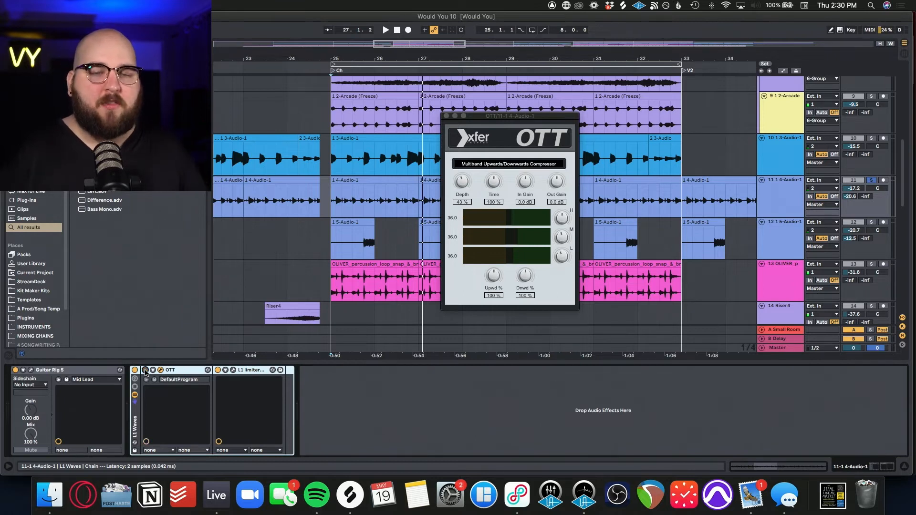
key(space)
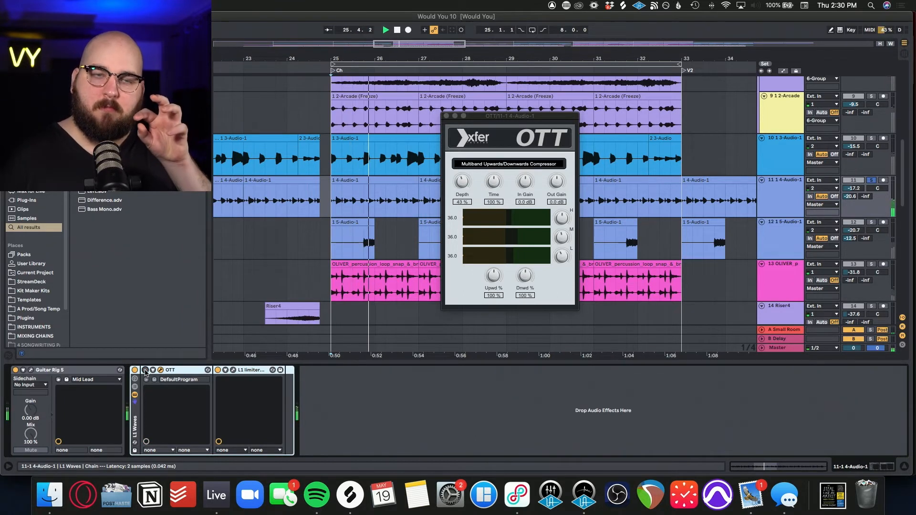
click(146, 370)
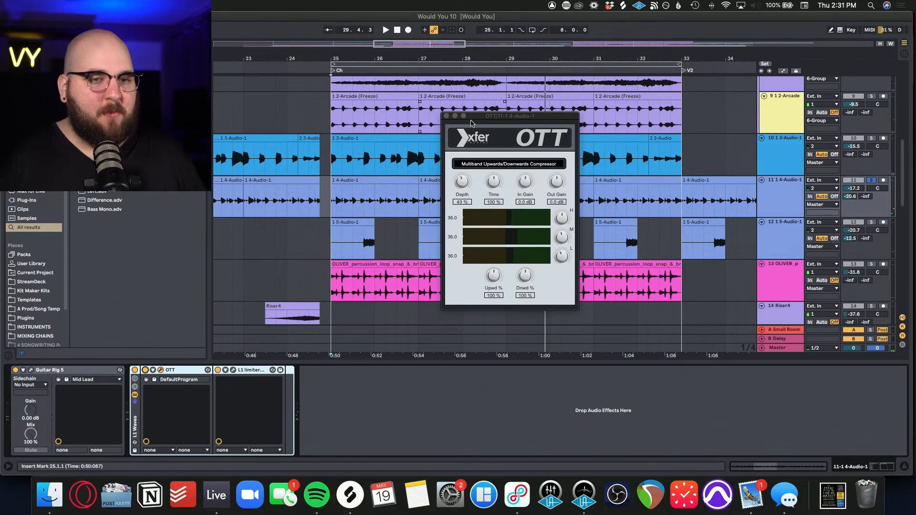
Examine the waveform peaks of track 11's two-bar clip at bar 25 alongside the L1 Limiter settings
drag(506, 238, 489, 205)
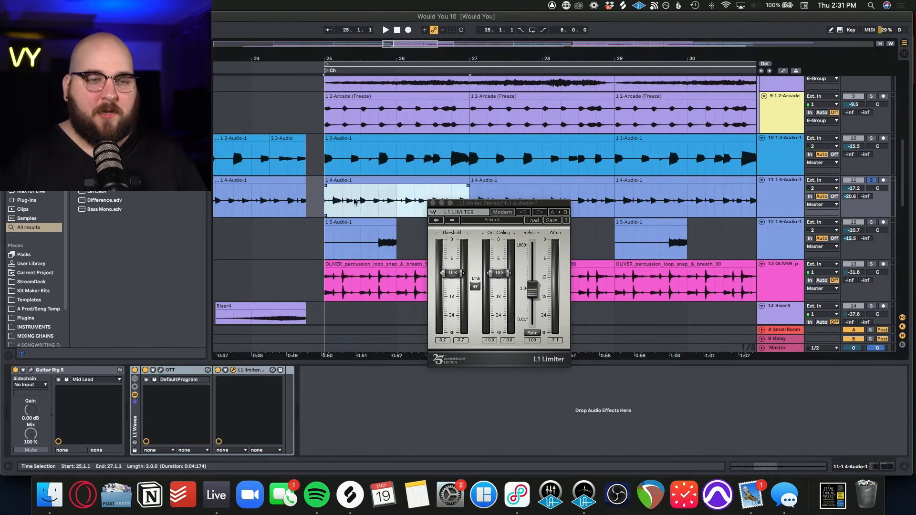
click(354, 199)
drag(323, 202, 470, 202)
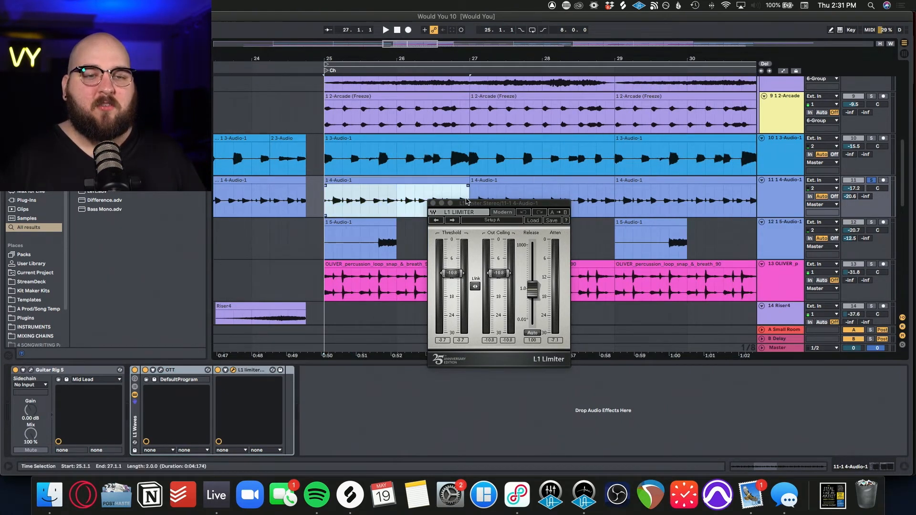
key(z)
scroll(403, 196, down, 5)
click(325, 214)
scroll(325, 214, right, 4)
scroll(324, 214, down, 1)
scroll(324, 213, left, 4)
scroll(325, 214, down, 1)
scroll(325, 214, up, 1)
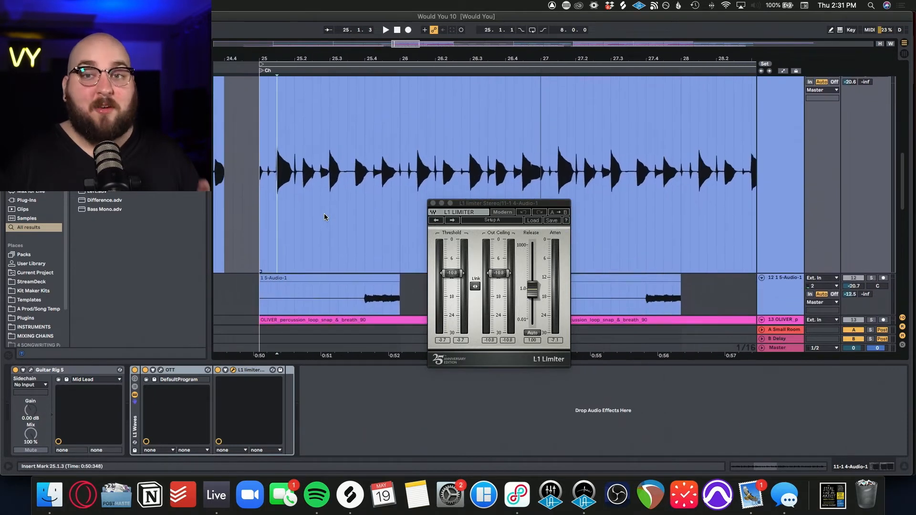
scroll(321, 205, down, 2)
drag(282, 173, 470, 171)
click(441, 170)
key(x)
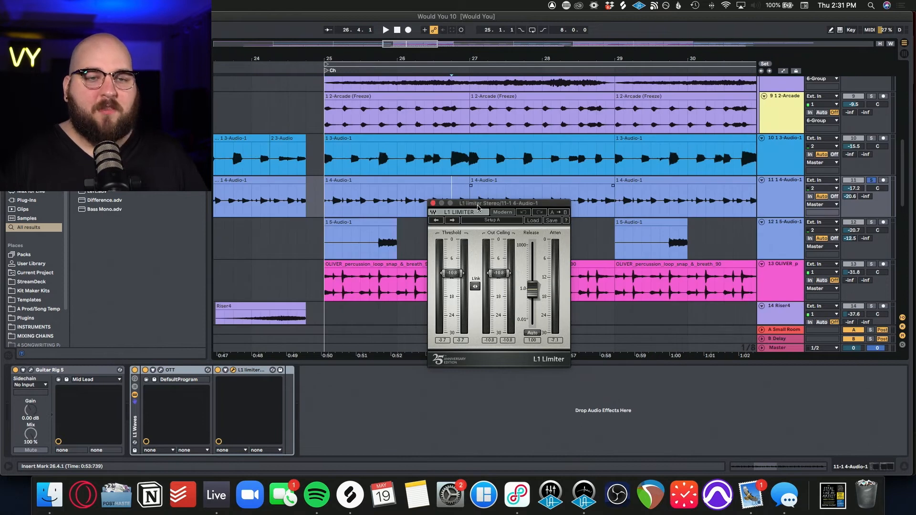
Audition track 11 soloed from the start of the chorus with the L1 Limiter window moved off the clip's start
drag(478, 207, 504, 175)
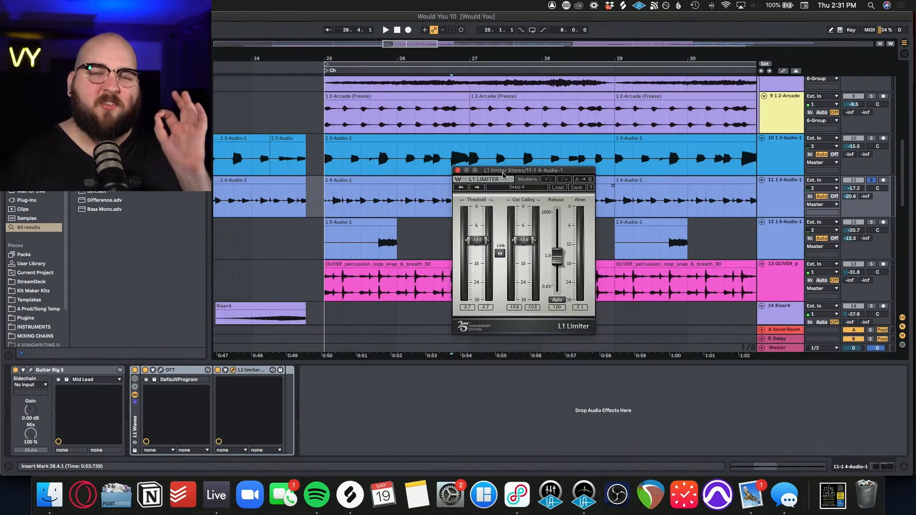
click(324, 196)
key(space)
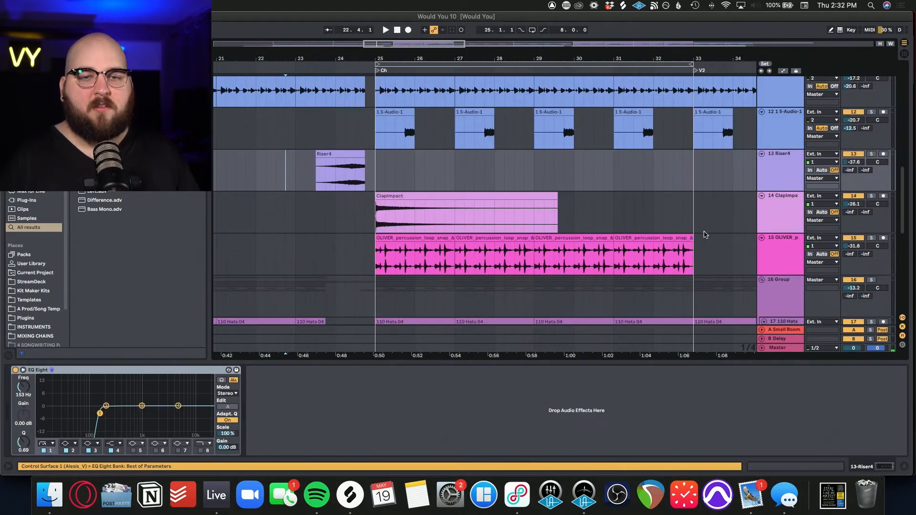
Audition the drum group on track 16 soloed from bar 25 while reviewing its tracks from the hats down to the LENNO clap
scroll(732, 211, down, 5)
click(868, 154)
click(871, 145)
click(346, 208)
key(space)
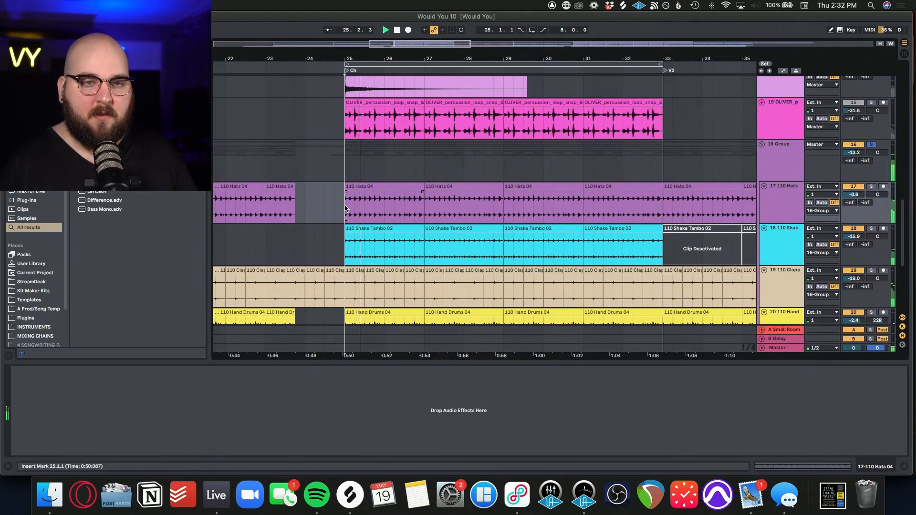
scroll(345, 208, down, 5)
scroll(346, 209, down, 2)
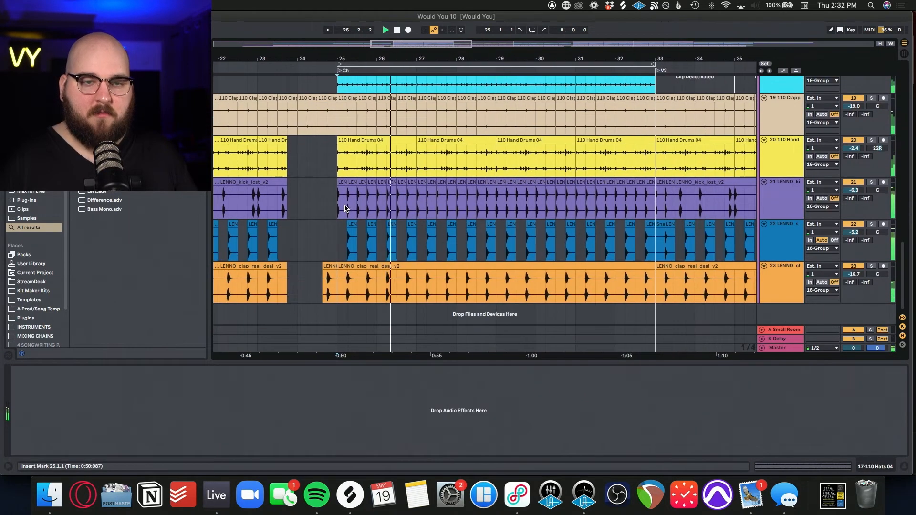
scroll(346, 208, up, 2)
scroll(346, 207, right, 1)
scroll(345, 206, down, 2)
key(space)
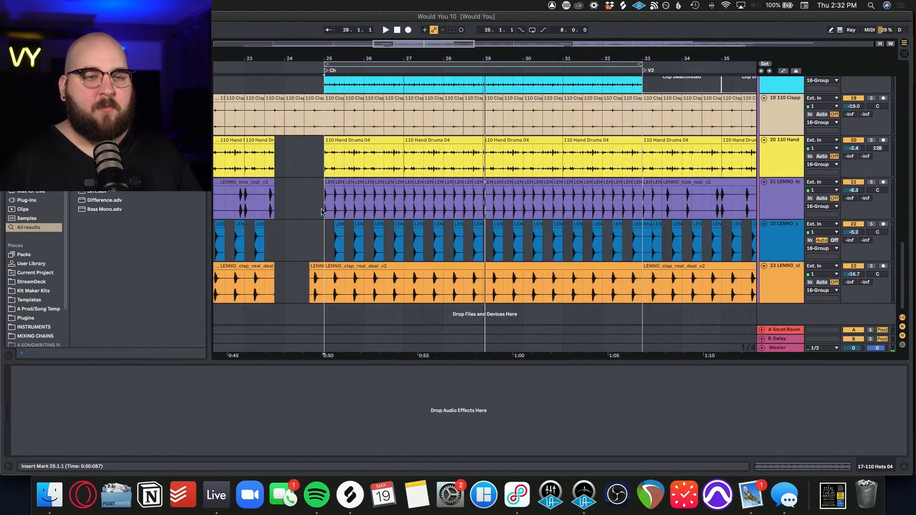
Audition the LENNO kick on track 21 soloed from bar 25, and inspect its clip at 25.3.1
click(323, 209)
scroll(467, 200, up, 2)
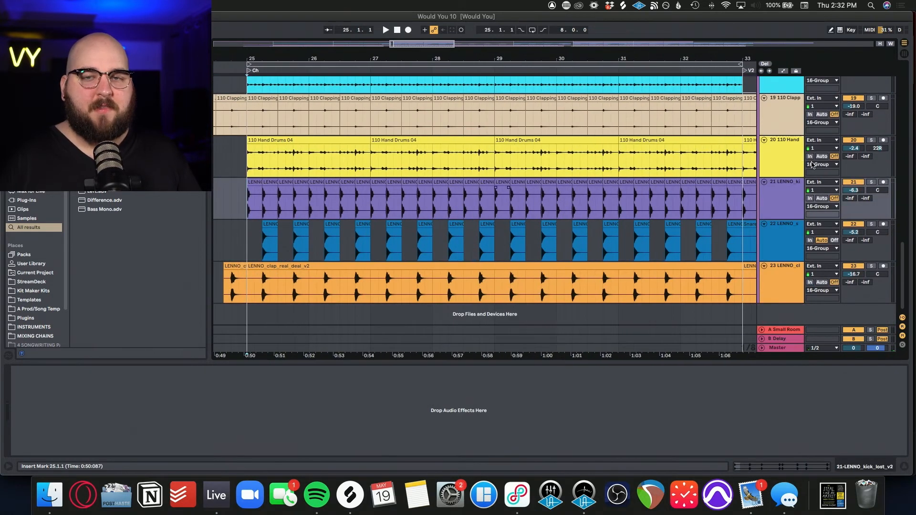
click(873, 182)
key(space)
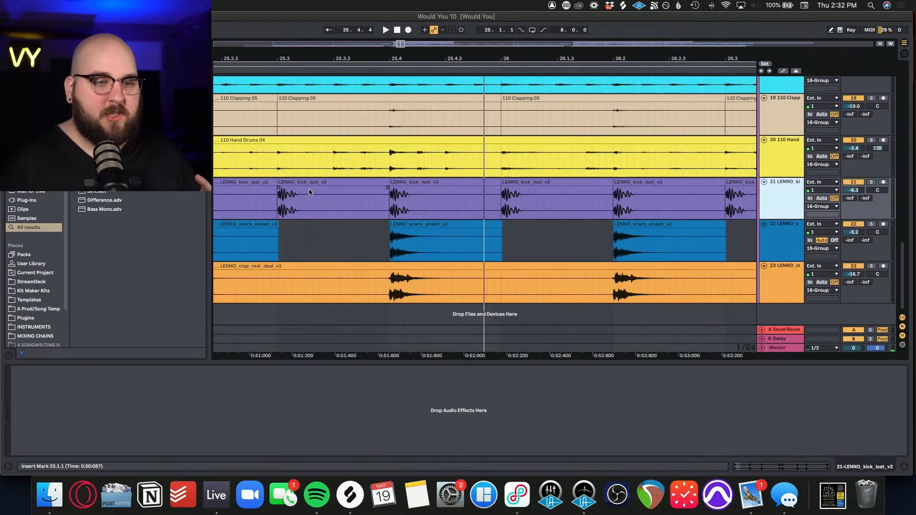
click(308, 183)
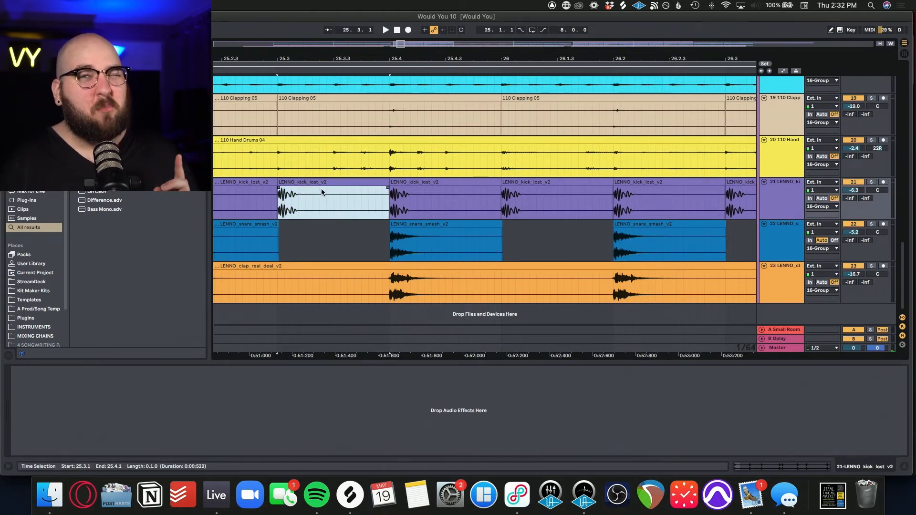
Audition the LENNO snare on track 22 soloed from the start of the chorus
scroll(321, 193, down, 2)
click(251, 245)
click(269, 227)
key(space)
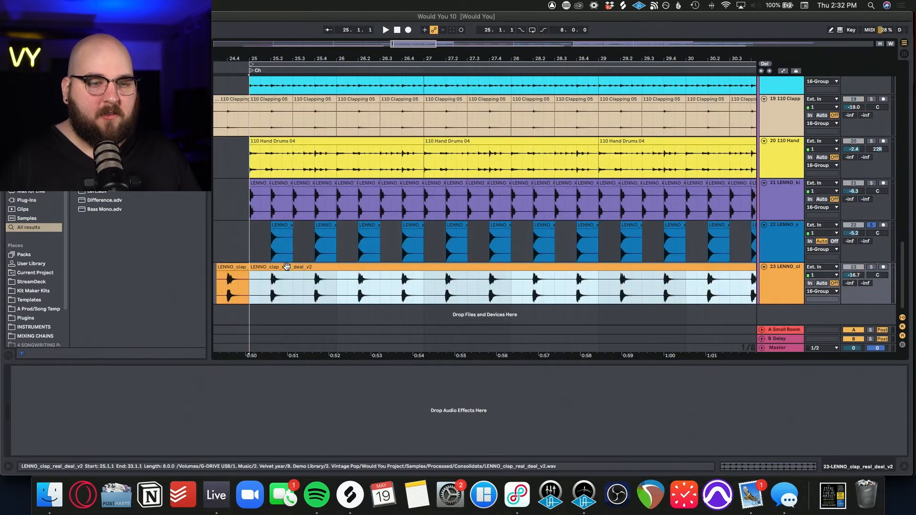
Examine the LENNO_clap_real_deal_v2 part on track 23, and audition it soloed from bar 25
scroll(287, 266, up, 3)
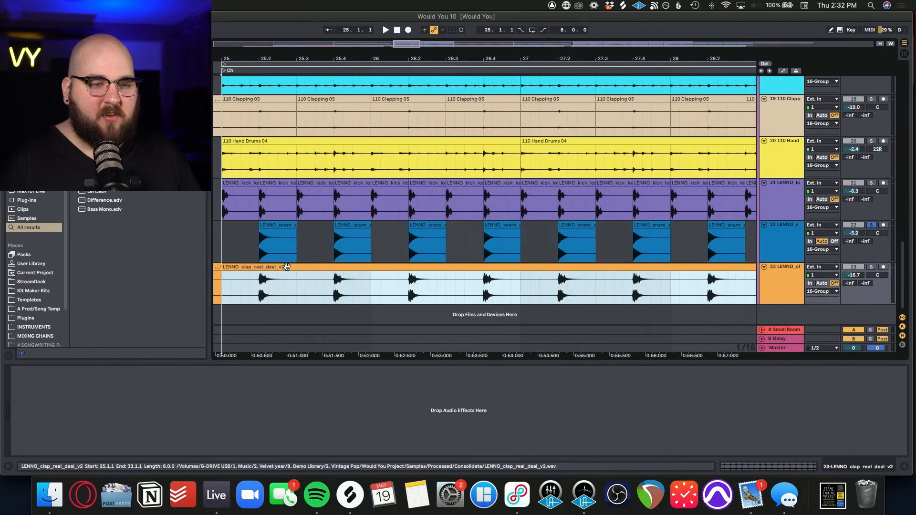
scroll(287, 266, down, 2)
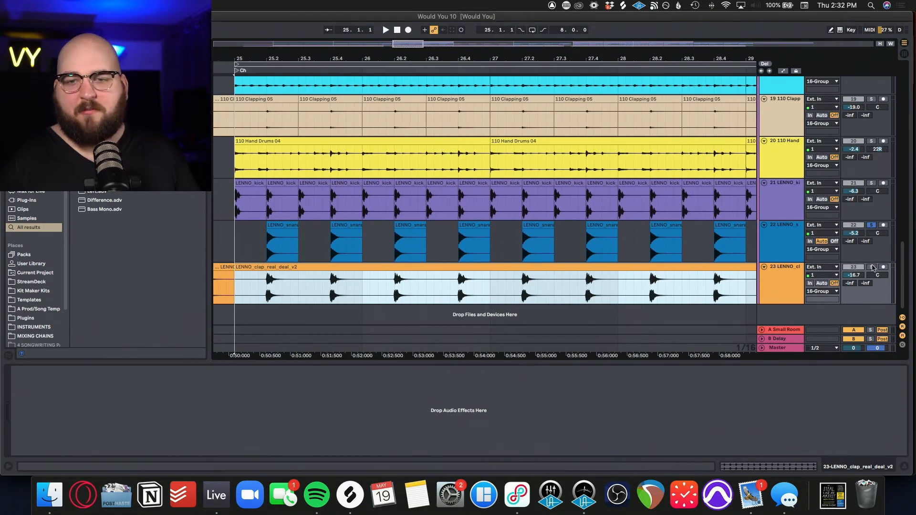
click(872, 268)
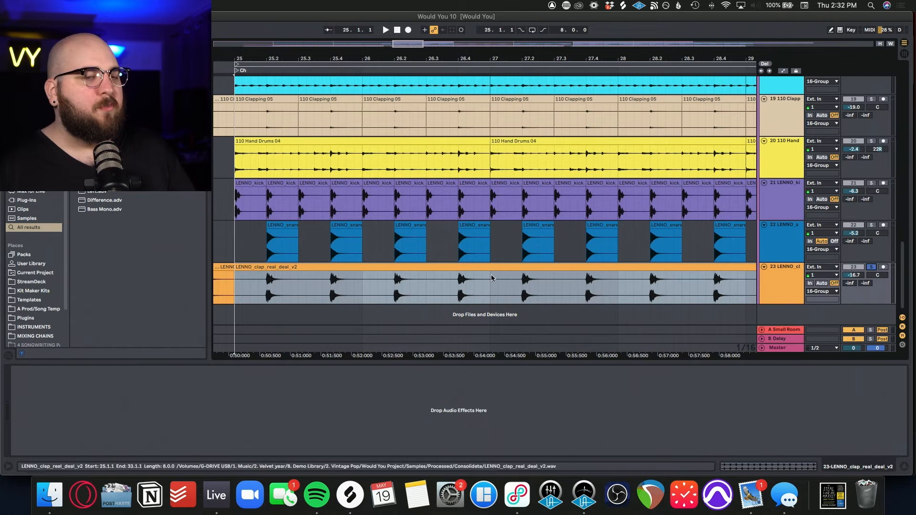
click(234, 287)
key(space)
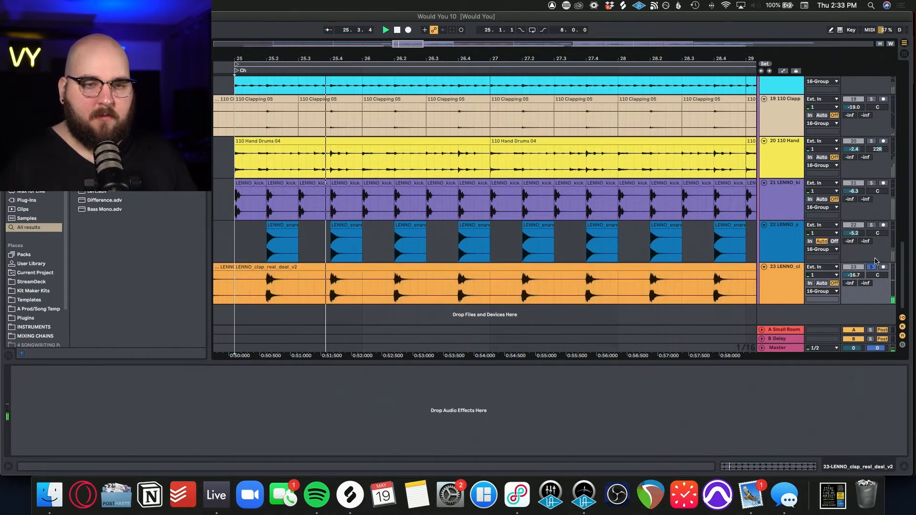
scroll(392, 224, down, 3)
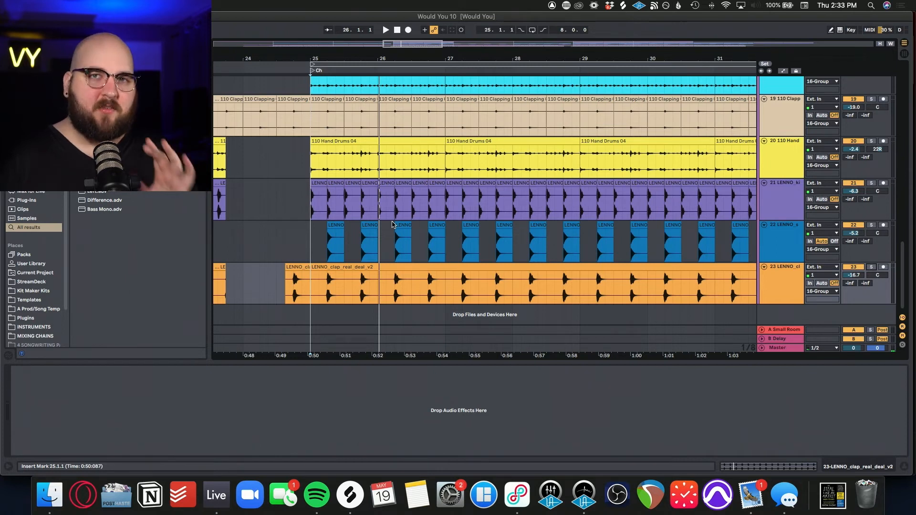
Solo the 110 Clapping track, add the LENNO clap track to the solo, and audition them from the start of the chorus
scroll(393, 224, up, 2)
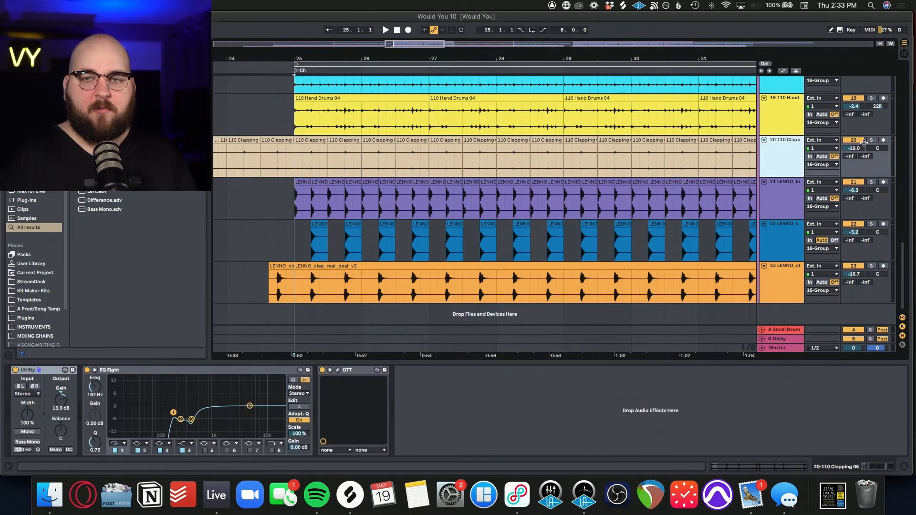
click(869, 141)
scroll(295, 162, up, 3)
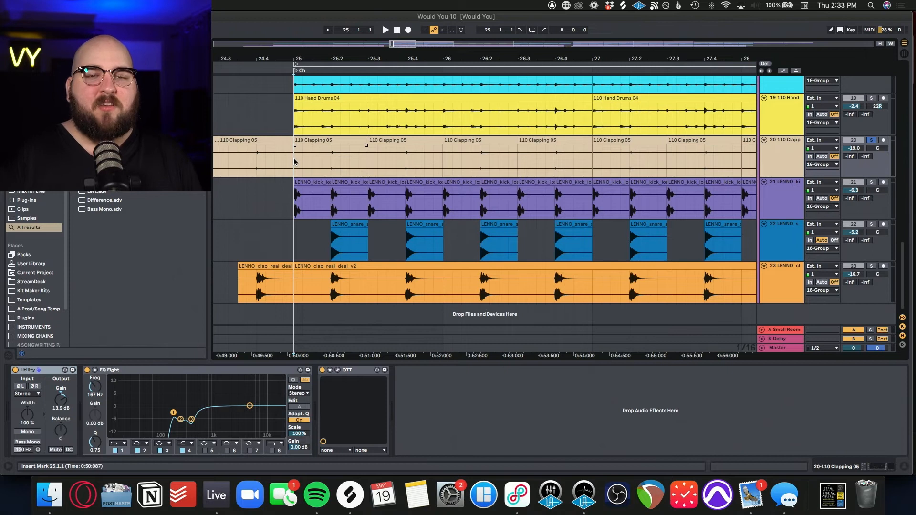
scroll(294, 158, down, 3)
scroll(293, 162, down, 3)
drag(294, 161, 442, 286)
shift+click(782, 292)
click(870, 265)
key(space)
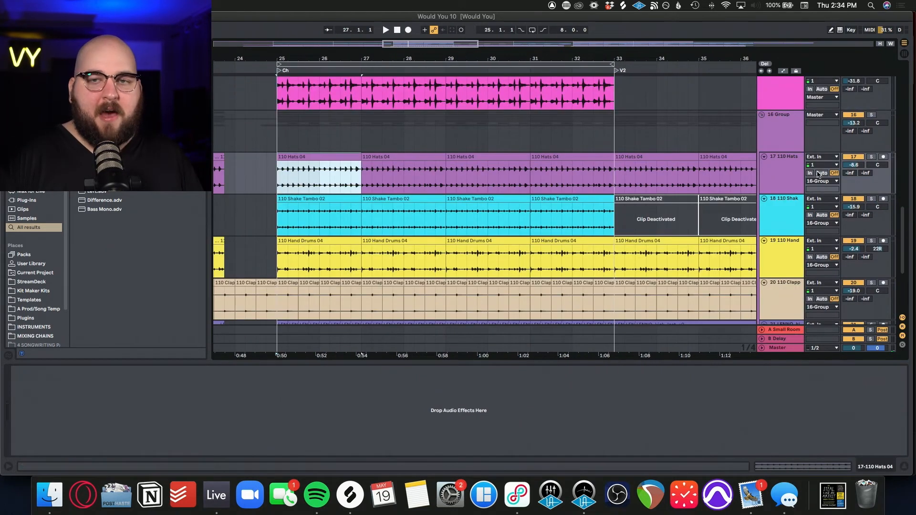
Audition the 110 Hats track and the 110 Hand Drums track, each soloed, from bar 25
click(872, 157)
key(space)
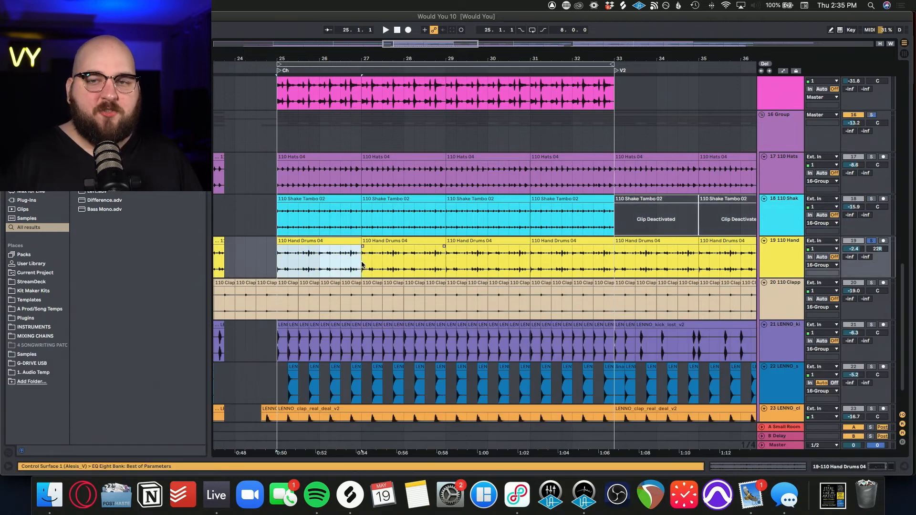
key(space)
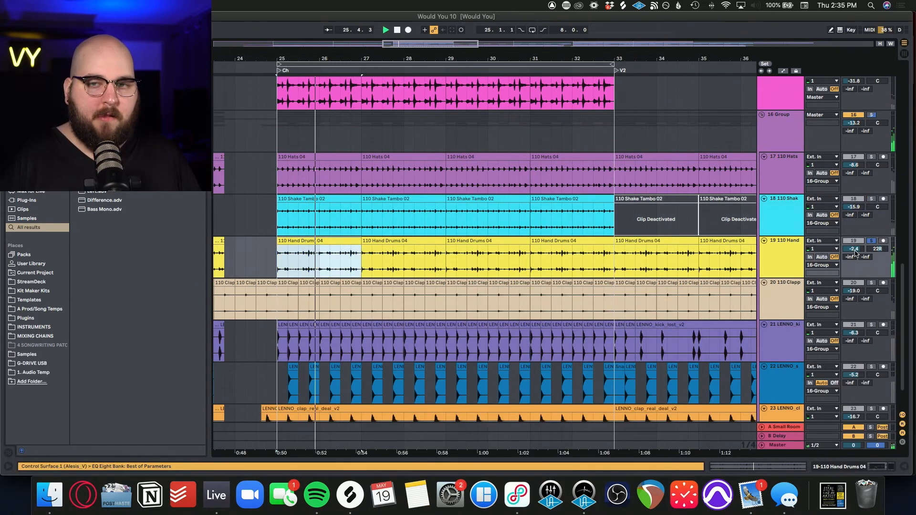
Audition the OLIVER percussion loop soloed in the chorus with its track volume raised to -16.5 dB, and undo the volume change
scroll(861, 256, up, 1)
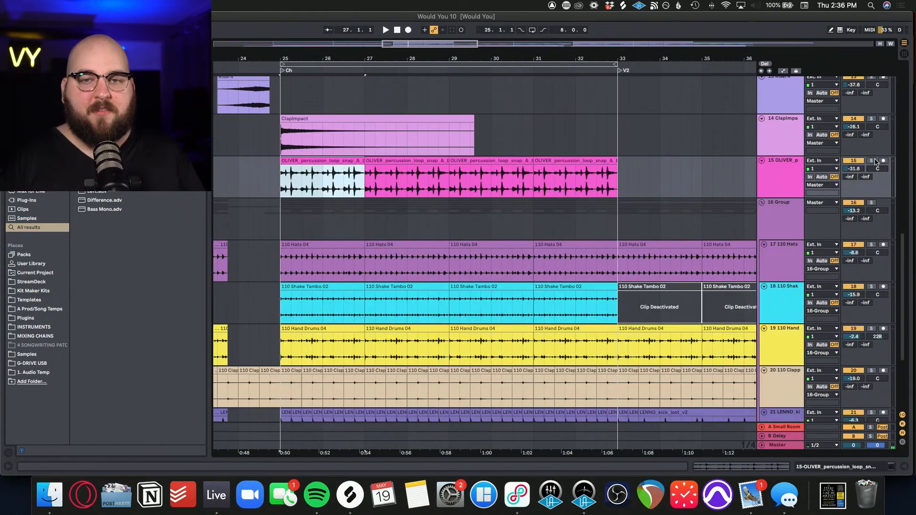
click(872, 161)
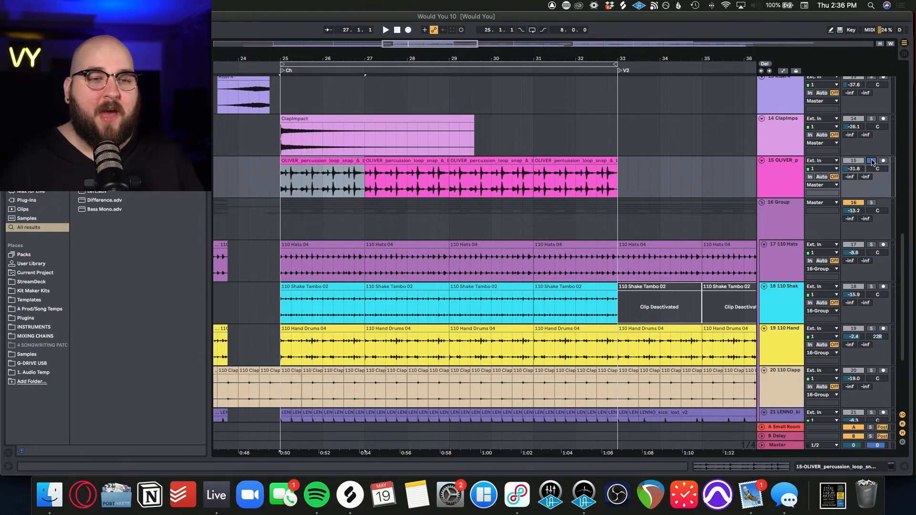
key(space)
mouse_move(853, 168)
mouse_down()
mouse_move(853, 150)
mouse_move(854, 168)
mouse_up()
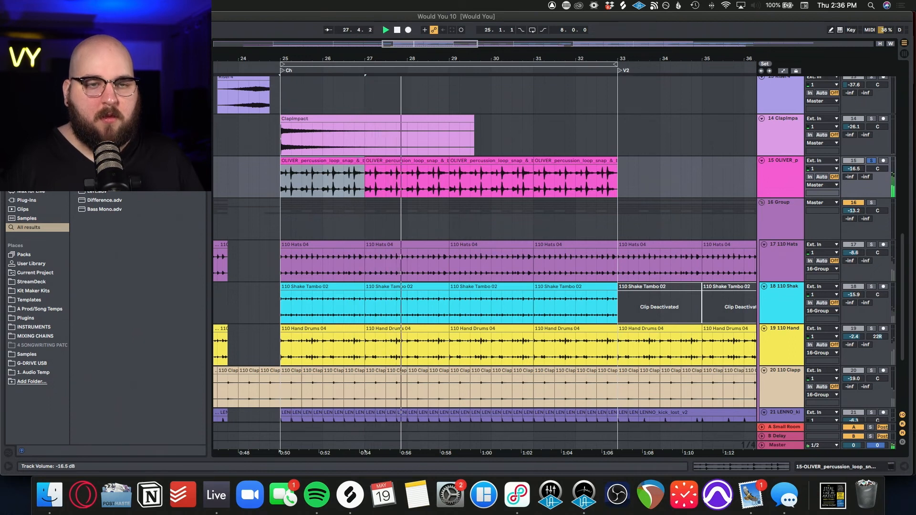
click(782, 167)
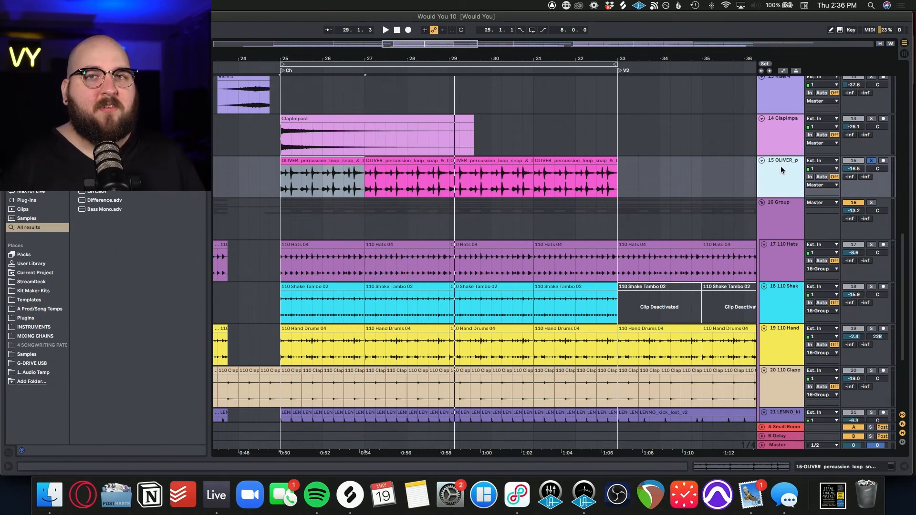
key(super+z)
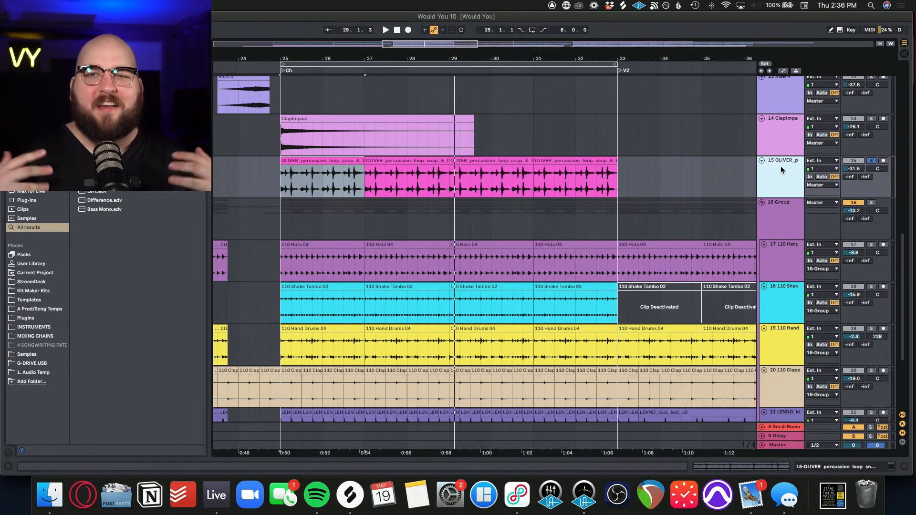
Audition the Riser4 and ClapImpact tracks soloed together from bar 23.2 into the chorus, and clear both solos
scroll(615, 190, up, 3)
scroll(615, 190, left, 2)
click(777, 157)
shift+click(776, 190)
scroll(448, 275, down, 5)
scroll(449, 276, up, 7)
scroll(449, 275, left, 3)
click(360, 246)
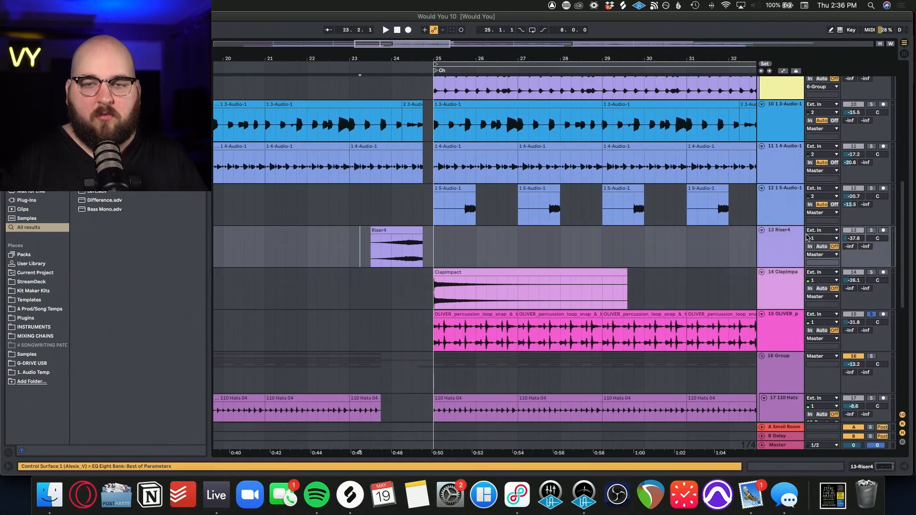
click(809, 239)
shift+click(849, 287)
click(871, 273)
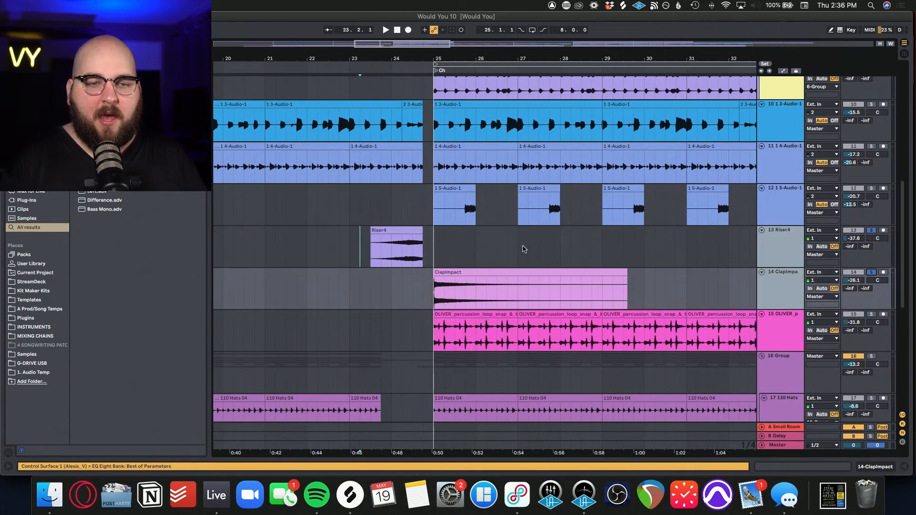
click(362, 248)
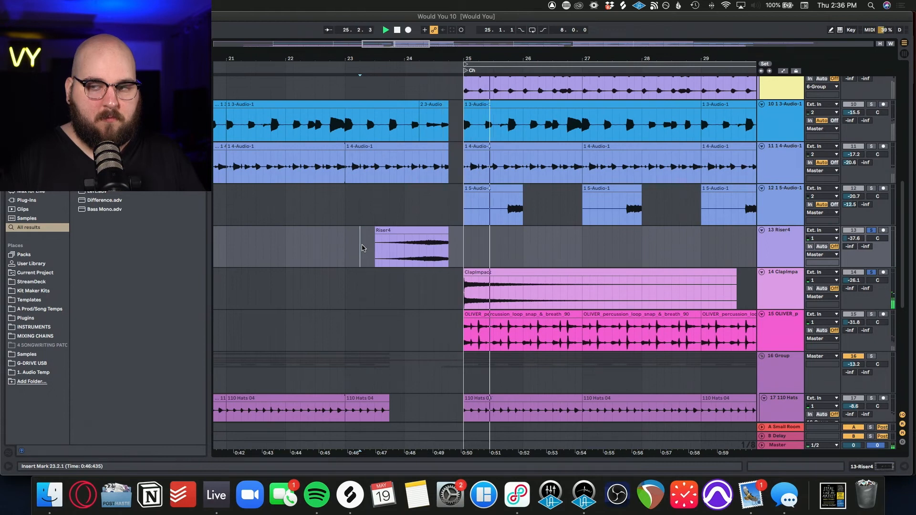
click(872, 230)
click(872, 273)
key(space)
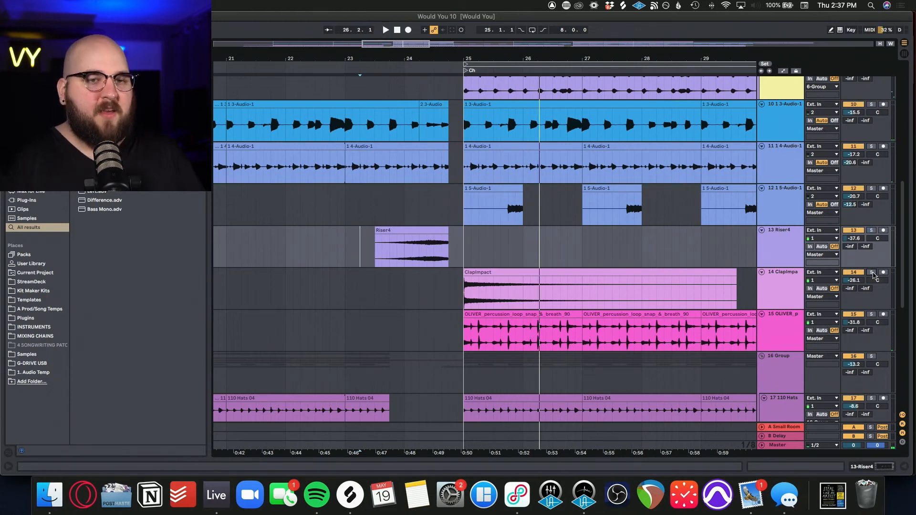
Show the Master track's effects chain, and open its first Infinity EQ and the VBC FG-Red compressor
key(shift+Tab)
click(779, 348)
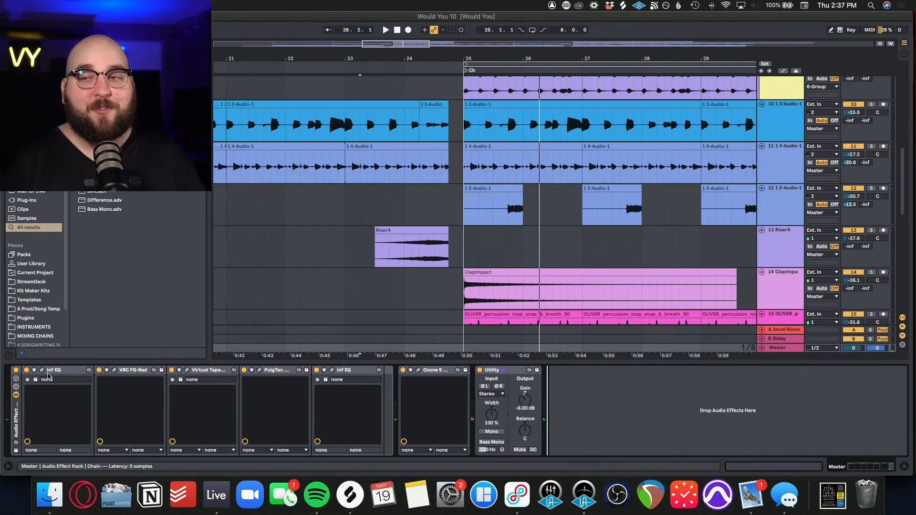
click(59, 371)
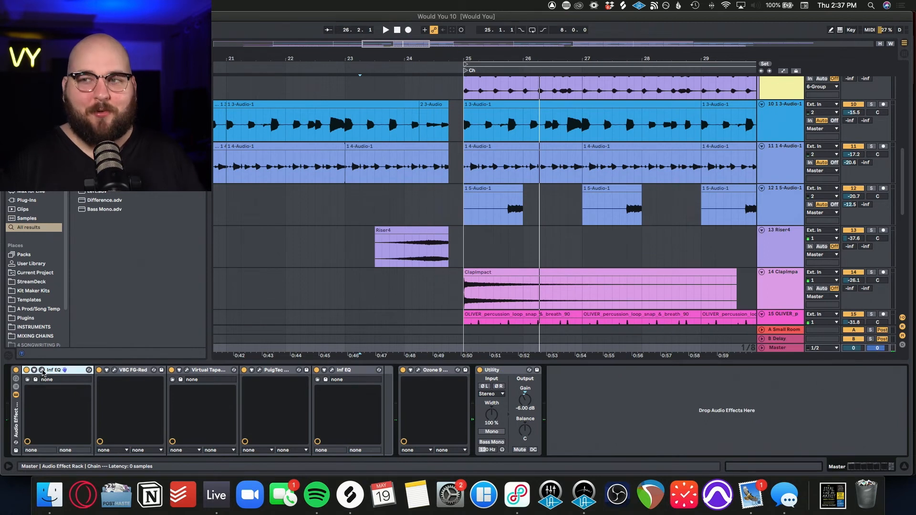
click(42, 371)
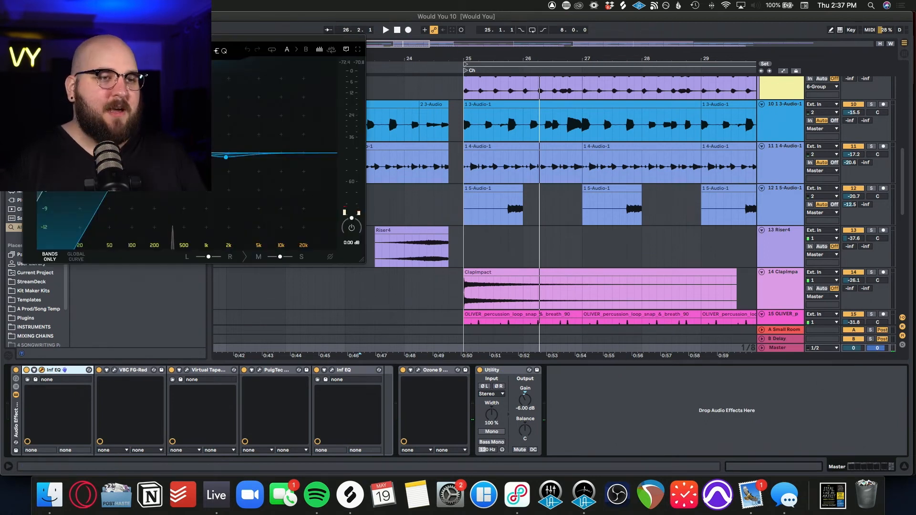
click(114, 370)
drag(106, 45, 246, 86)
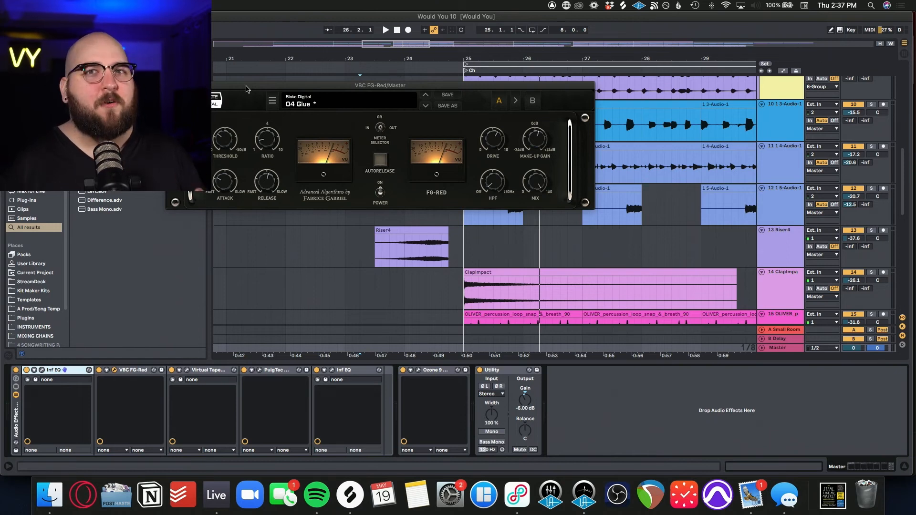
Reopen the first Infinity EQ on the Master and examine its low-end filter bands
click(42, 370)
drag(148, 39, 388, 115)
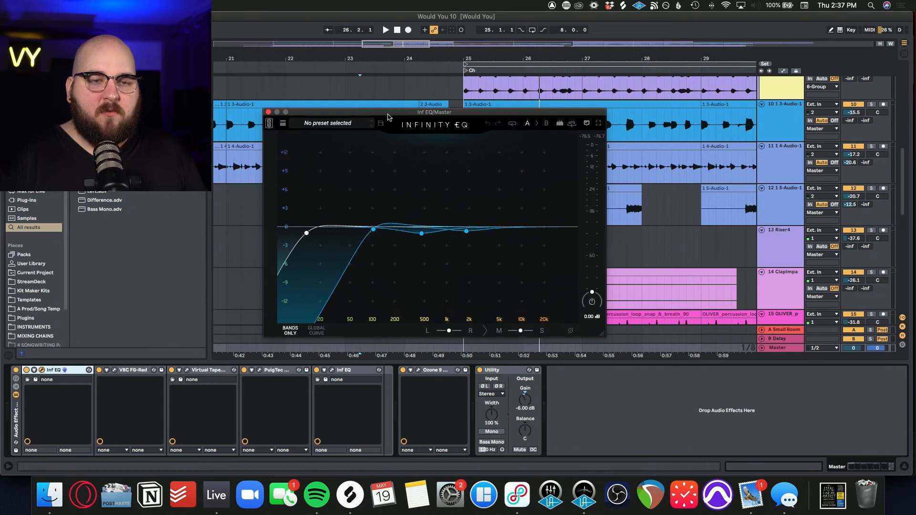
mouse_move(301, 233)
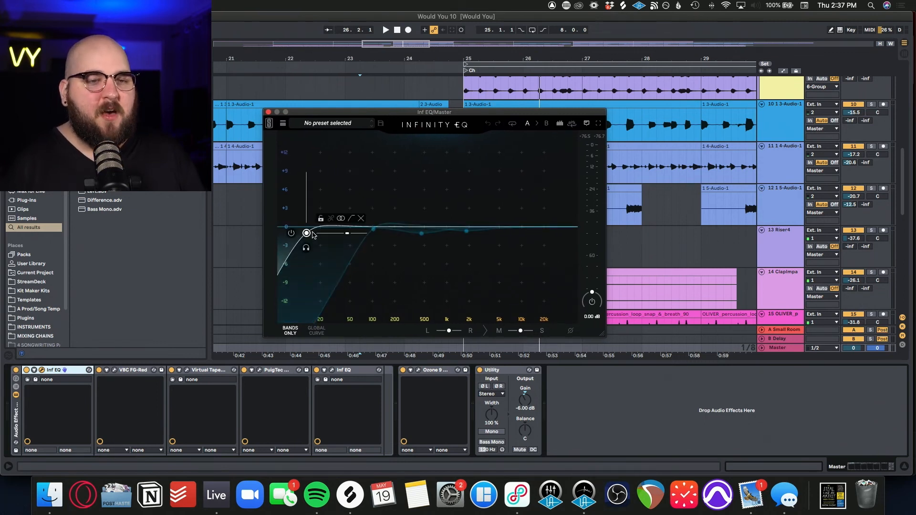
drag(314, 235, 368, 232)
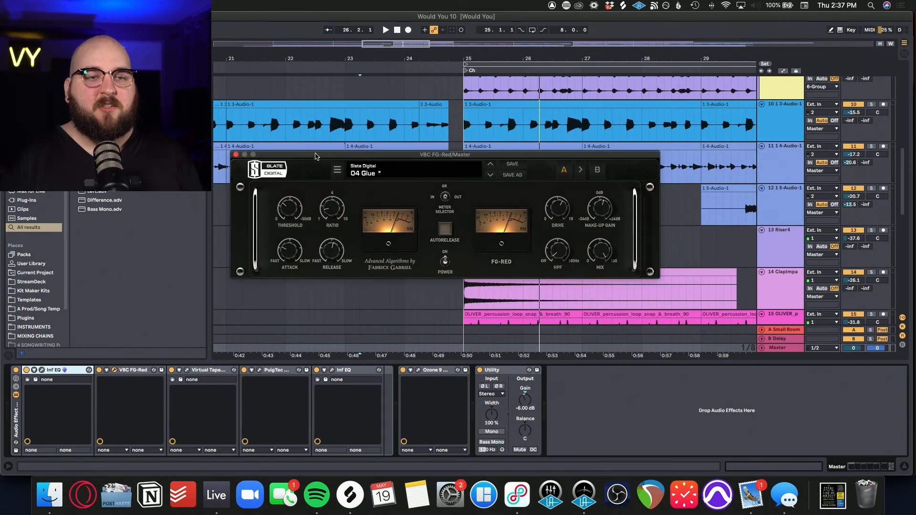
Examine the FG-Red compressor with the 04 Glue preset and the PuigTec EQP1A on the Master while playing the chorus
drag(316, 154, 315, 163)
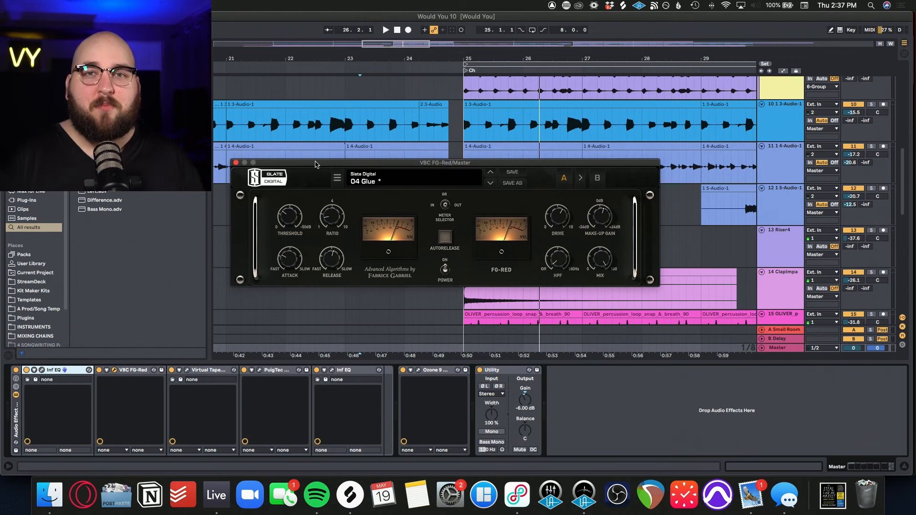
drag(433, 166, 441, 156)
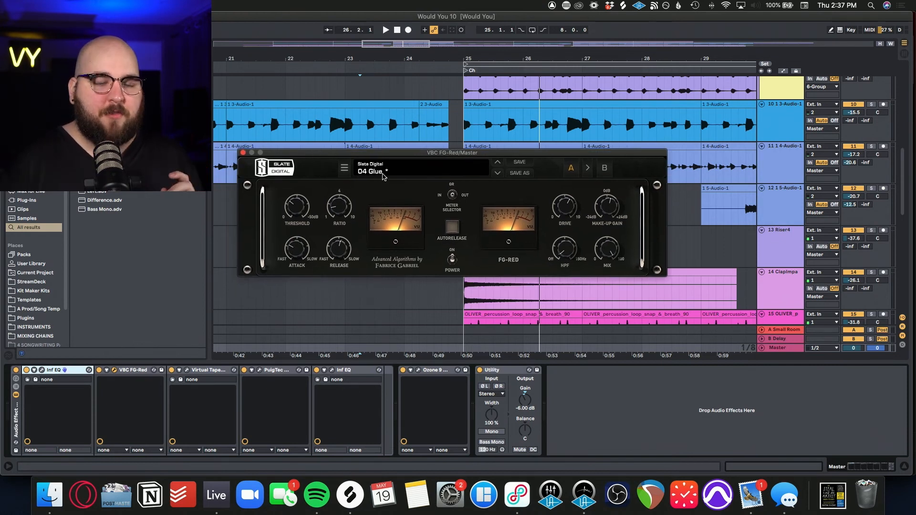
key(space)
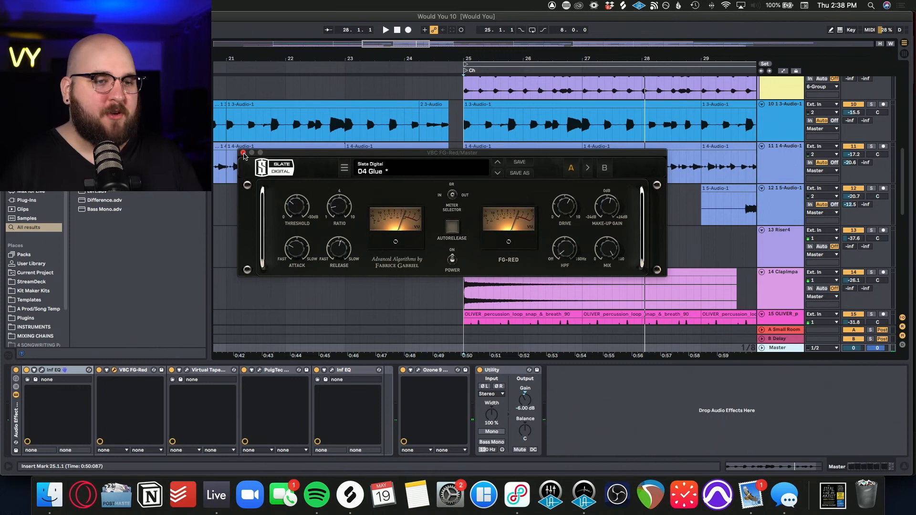
drag(442, 166, 377, 158)
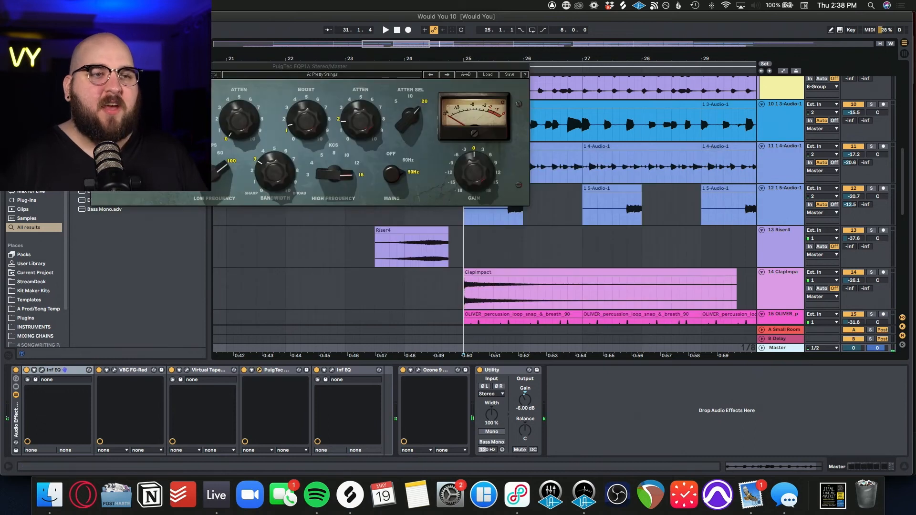
drag(207, 69, 374, 172)
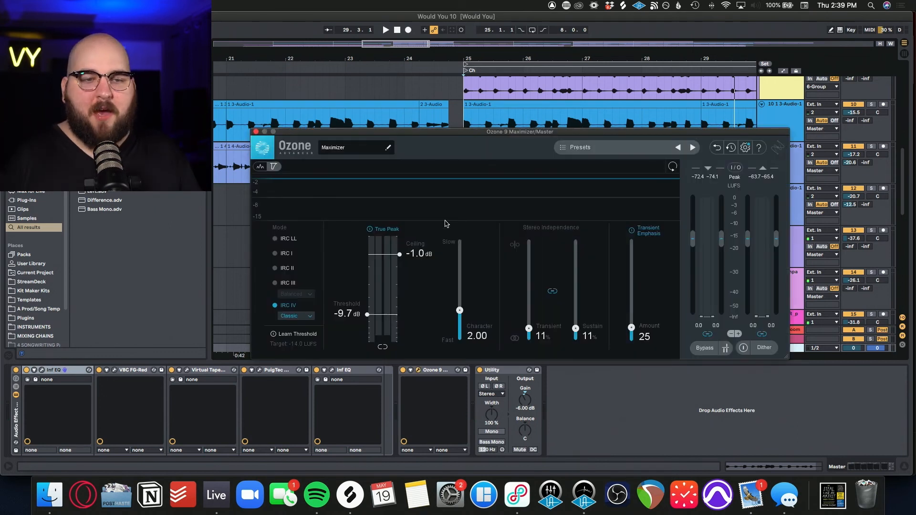
Check the Ozone 9 Maximizer's settings and output loudness on the Master while playing the chorus, and close its window
drag(519, 133, 525, 129)
key(space)
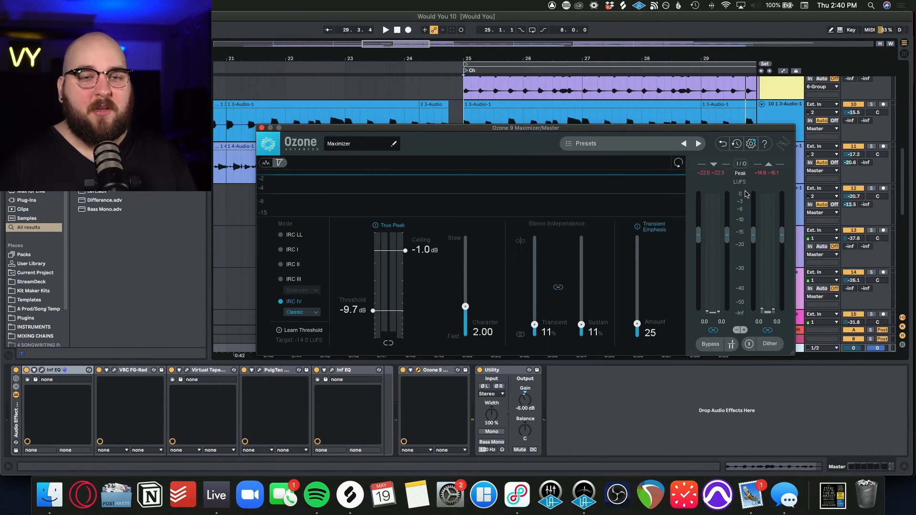
key(space)
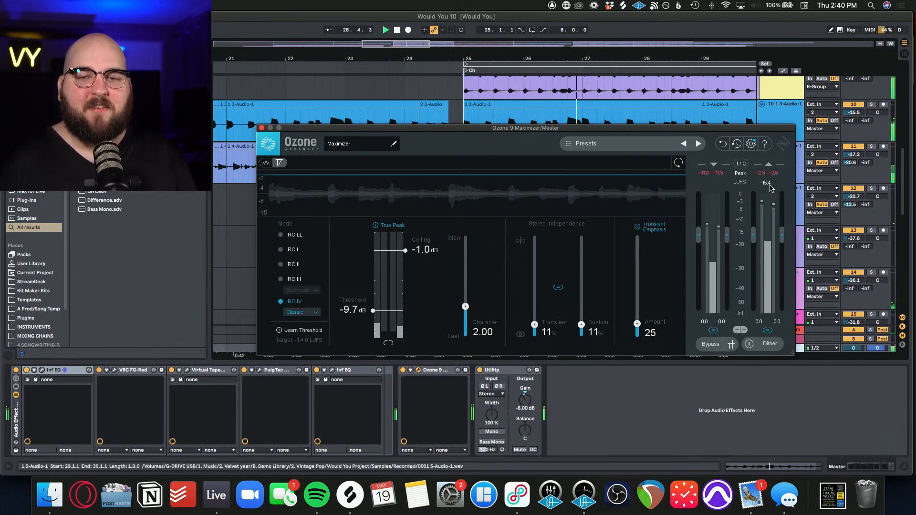
key(space)
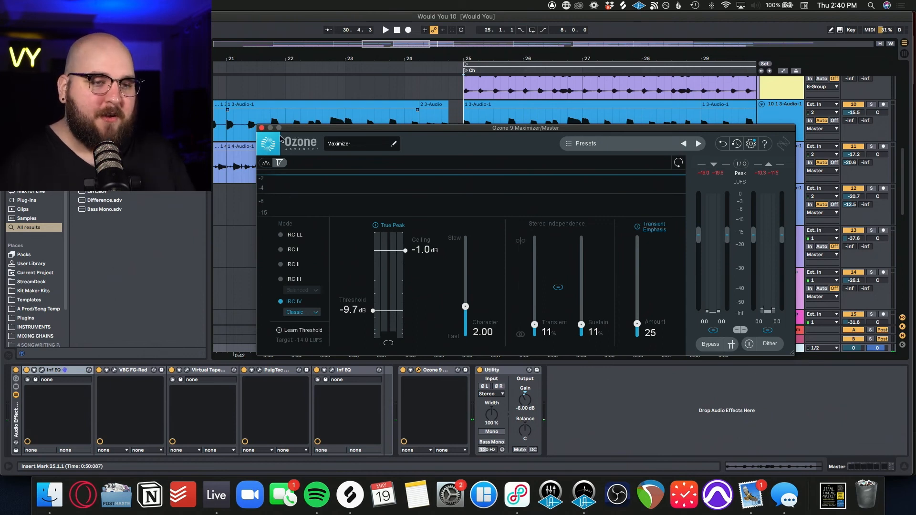
click(262, 127)
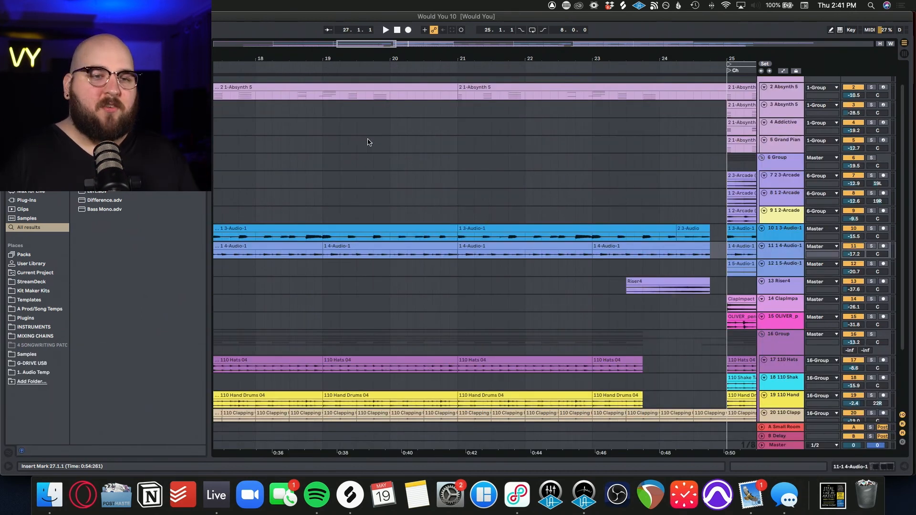
Play the full arrangement from the start of the pre-chorus at bar 17
scroll(370, 143, left, 5)
scroll(370, 143, down, 2)
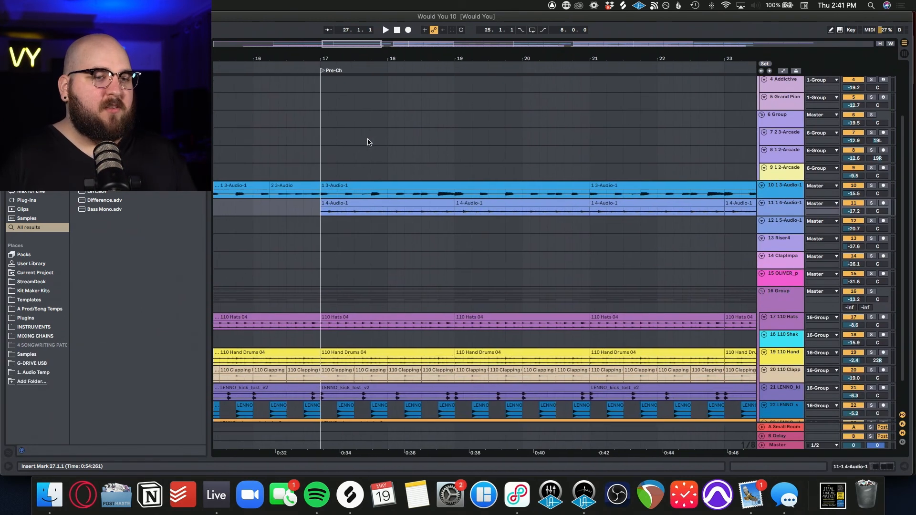
scroll(369, 144, down, 5)
scroll(369, 144, up, 3)
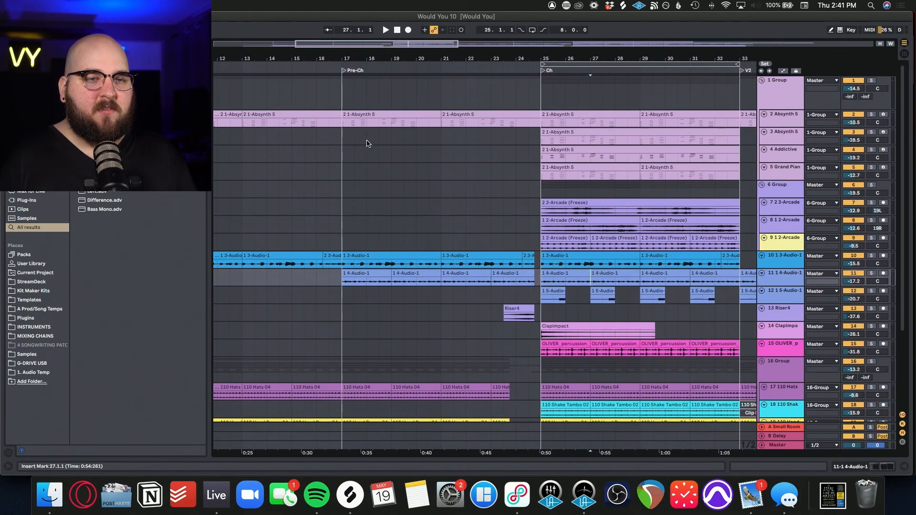
click(340, 125)
key(space)
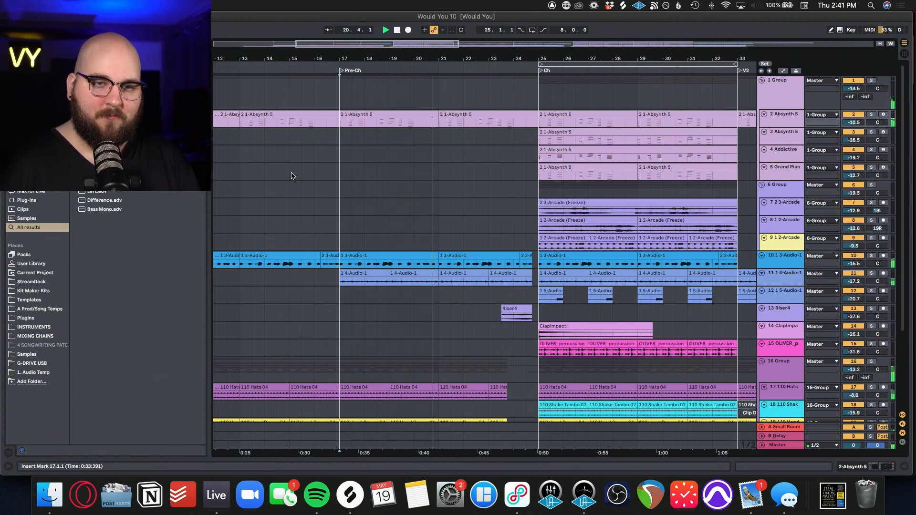
Follow the playback from the pre-chorus into the chorus, examining which instrument and percussion layers enter at bar 25
scroll(292, 176, up, 3)
scroll(293, 177, right, 1)
scroll(292, 177, down, 1)
scroll(292, 177, right, 5)
scroll(292, 176, up, 1)
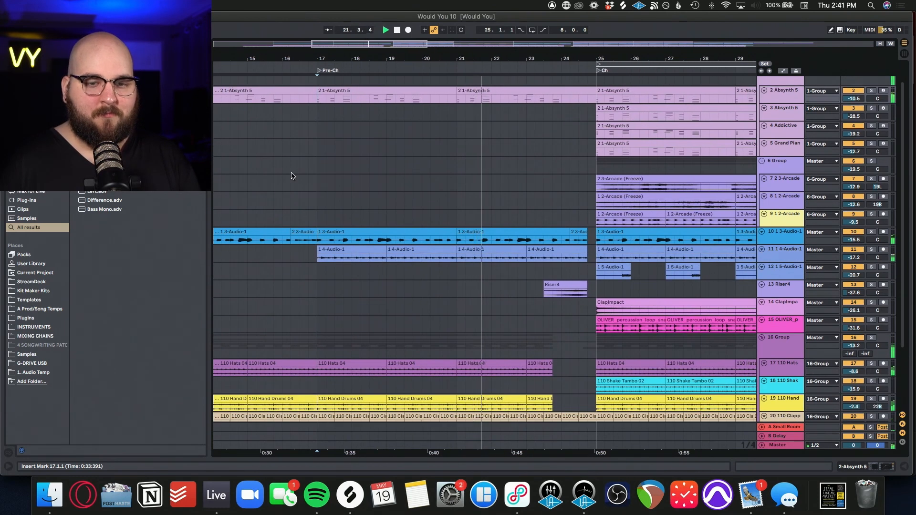
scroll(292, 176, right, 6)
scroll(292, 177, up, 1)
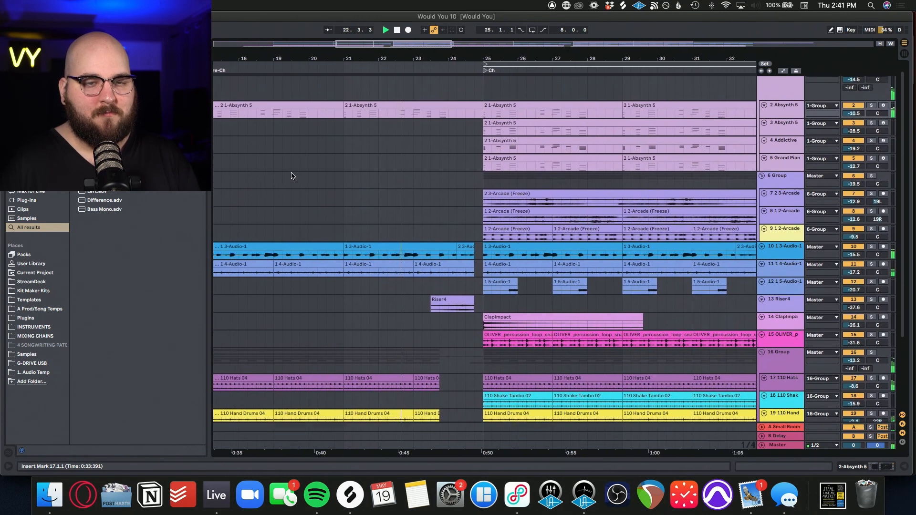
scroll(293, 176, right, 2)
scroll(292, 177, up, 1)
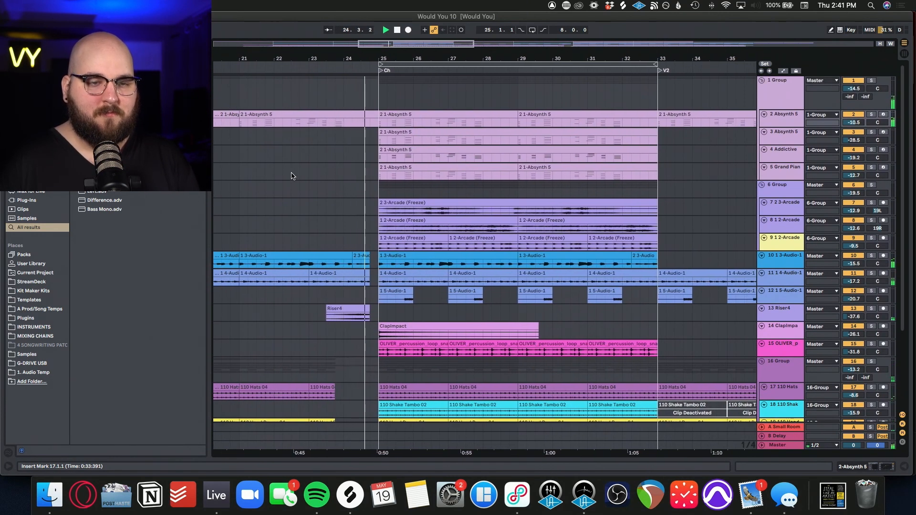
scroll(292, 177, down, 5)
scroll(292, 176, right, 2)
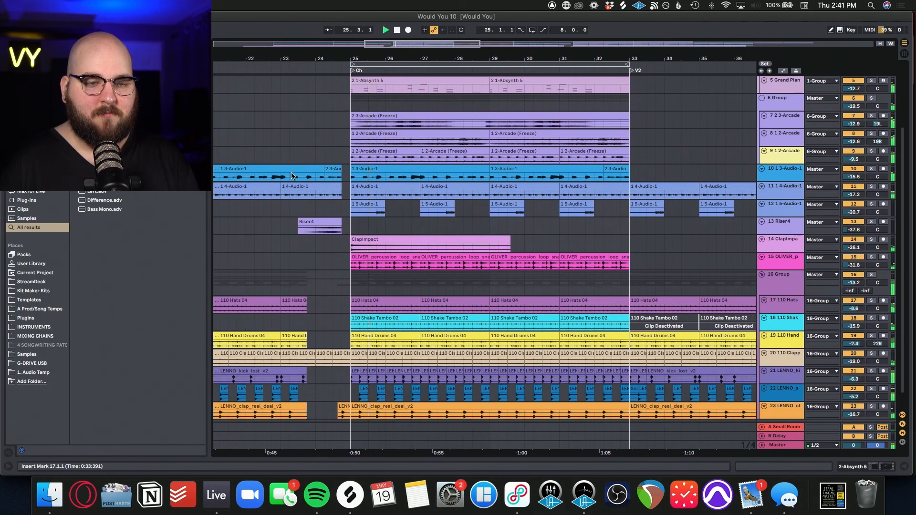
scroll(292, 175, up, 2)
scroll(292, 176, right, 3)
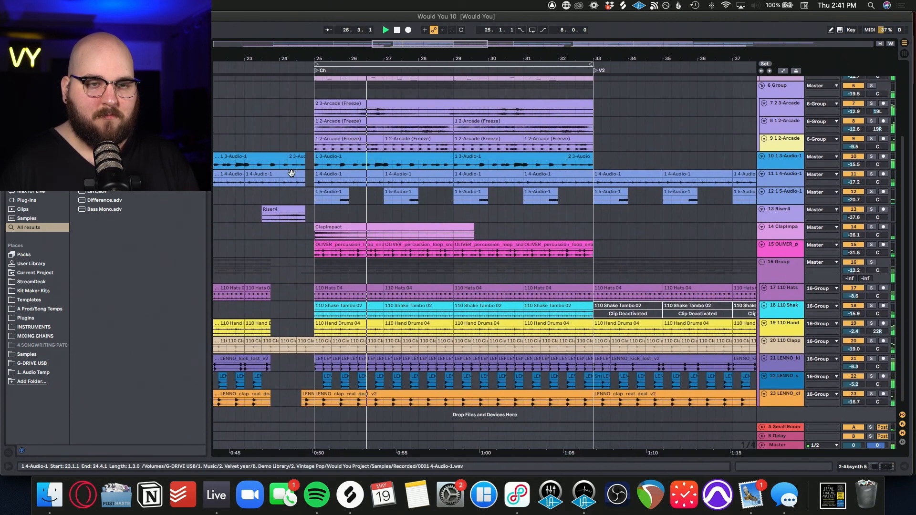
scroll(292, 172, up, 2)
scroll(291, 173, right, 1)
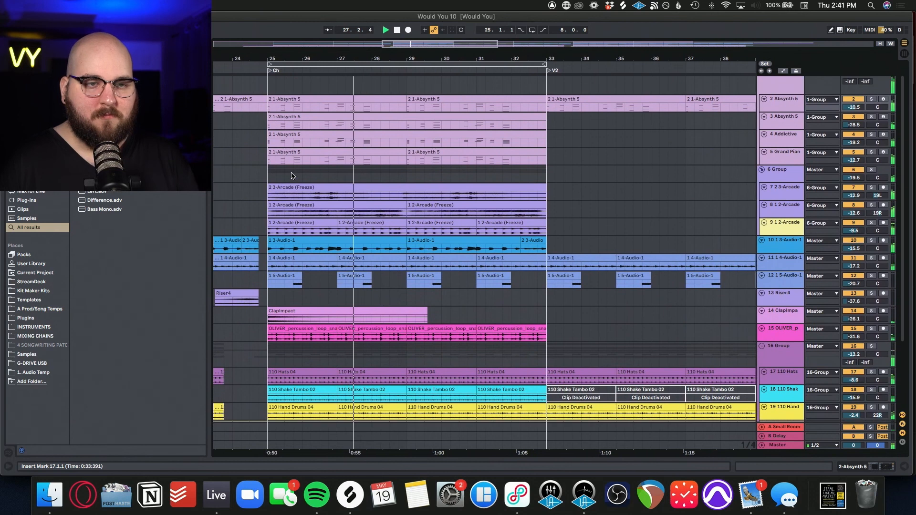
scroll(291, 175, up, 1)
scroll(292, 176, right, 1)
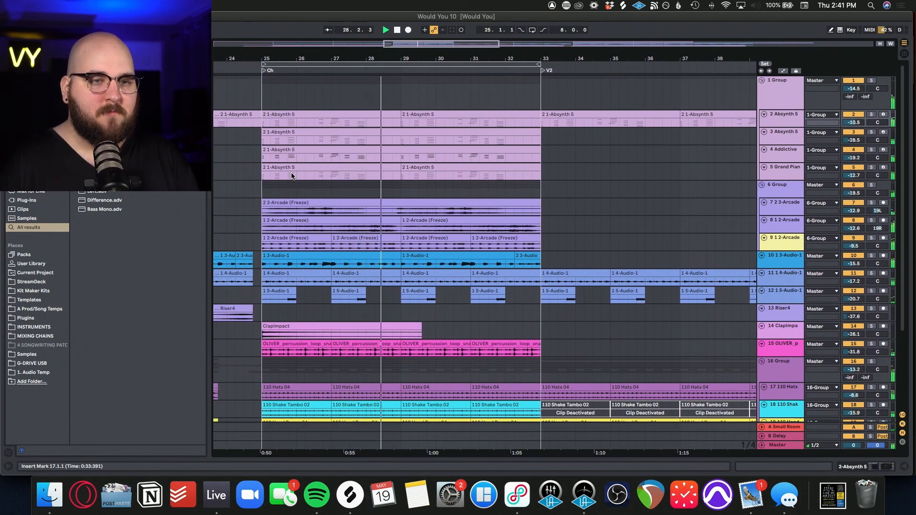